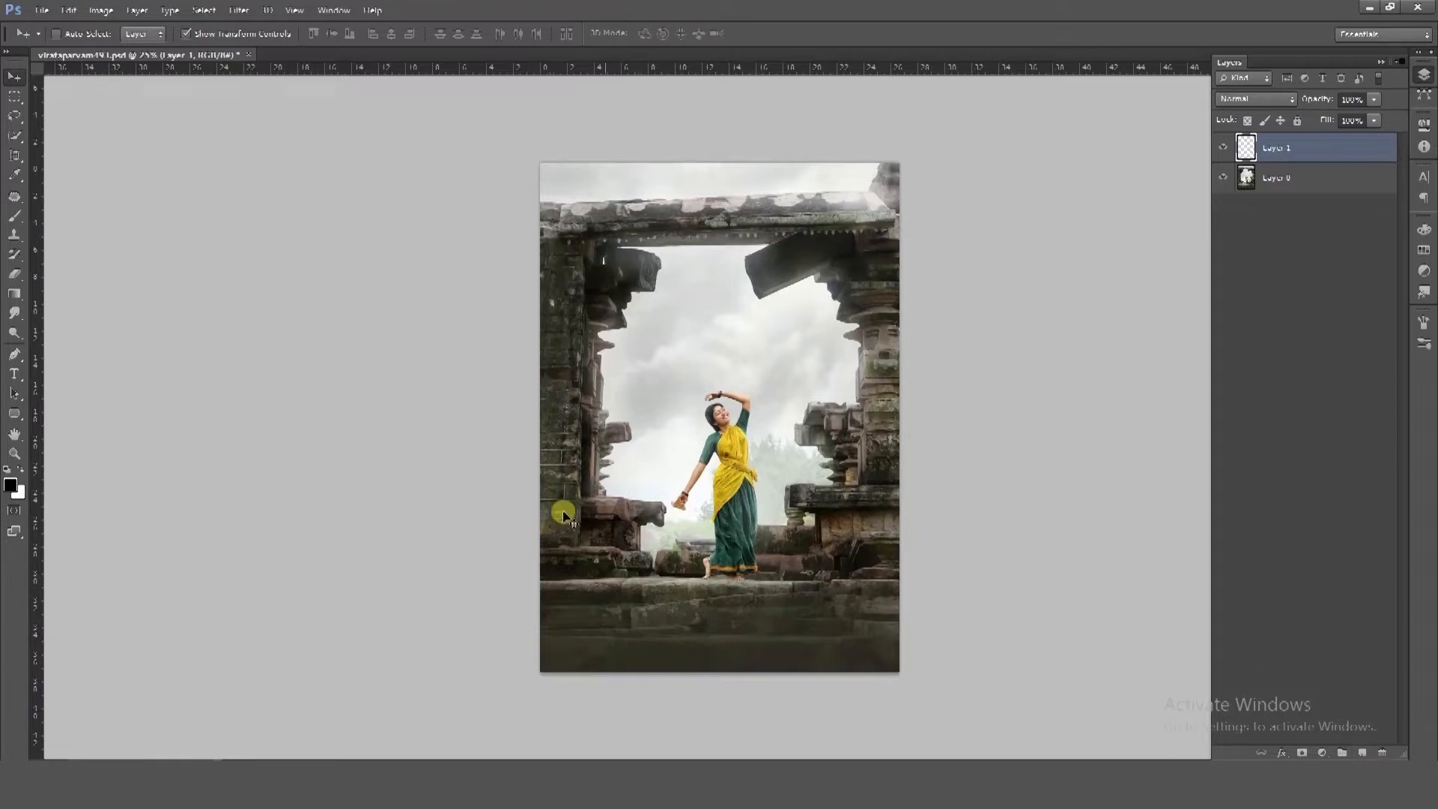
# Set up the Smudge tool at 100% strength with a brush tip of 5% roundness, 100% hardness and 1% spacing.
pyautogui.click(15, 312)
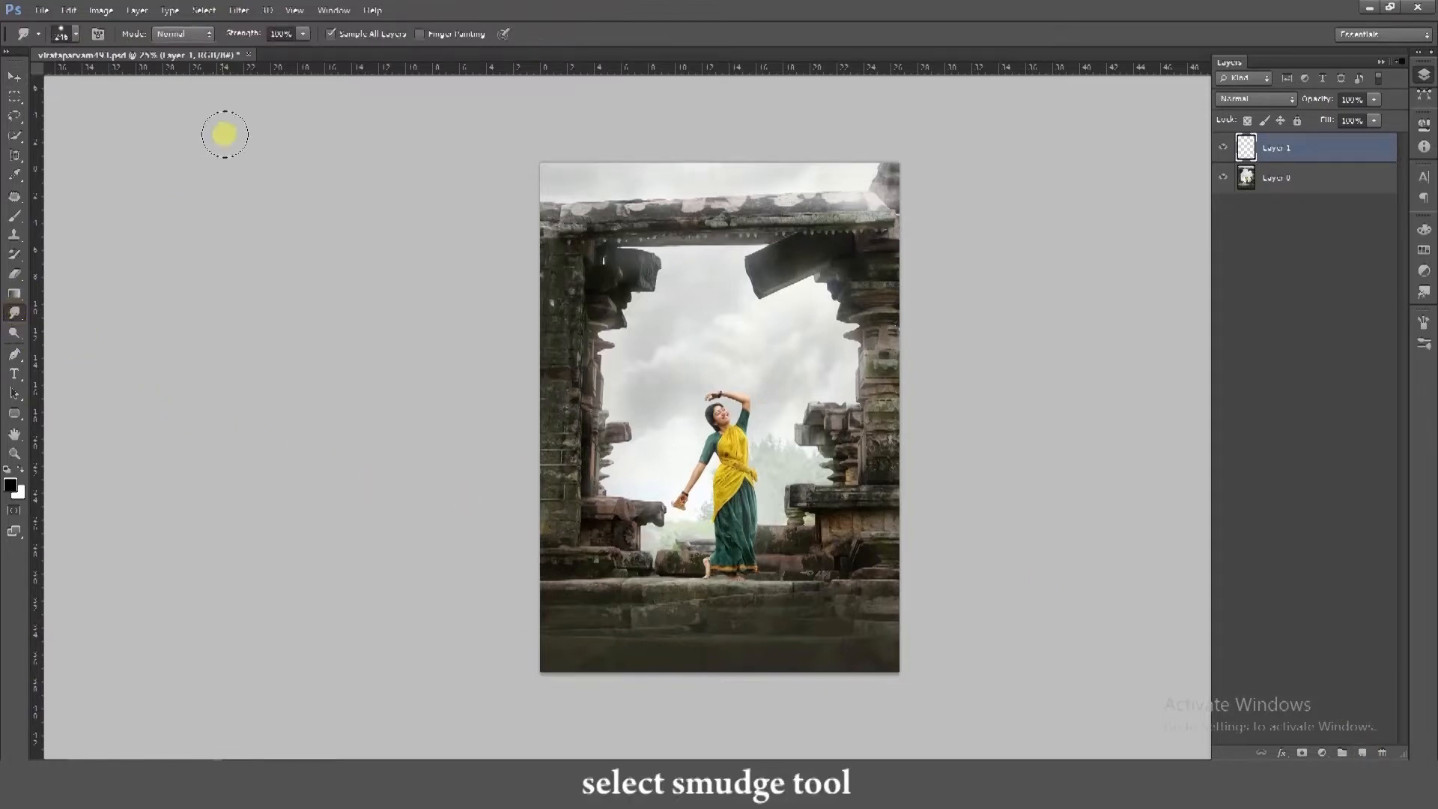
pyautogui.click(290, 33)
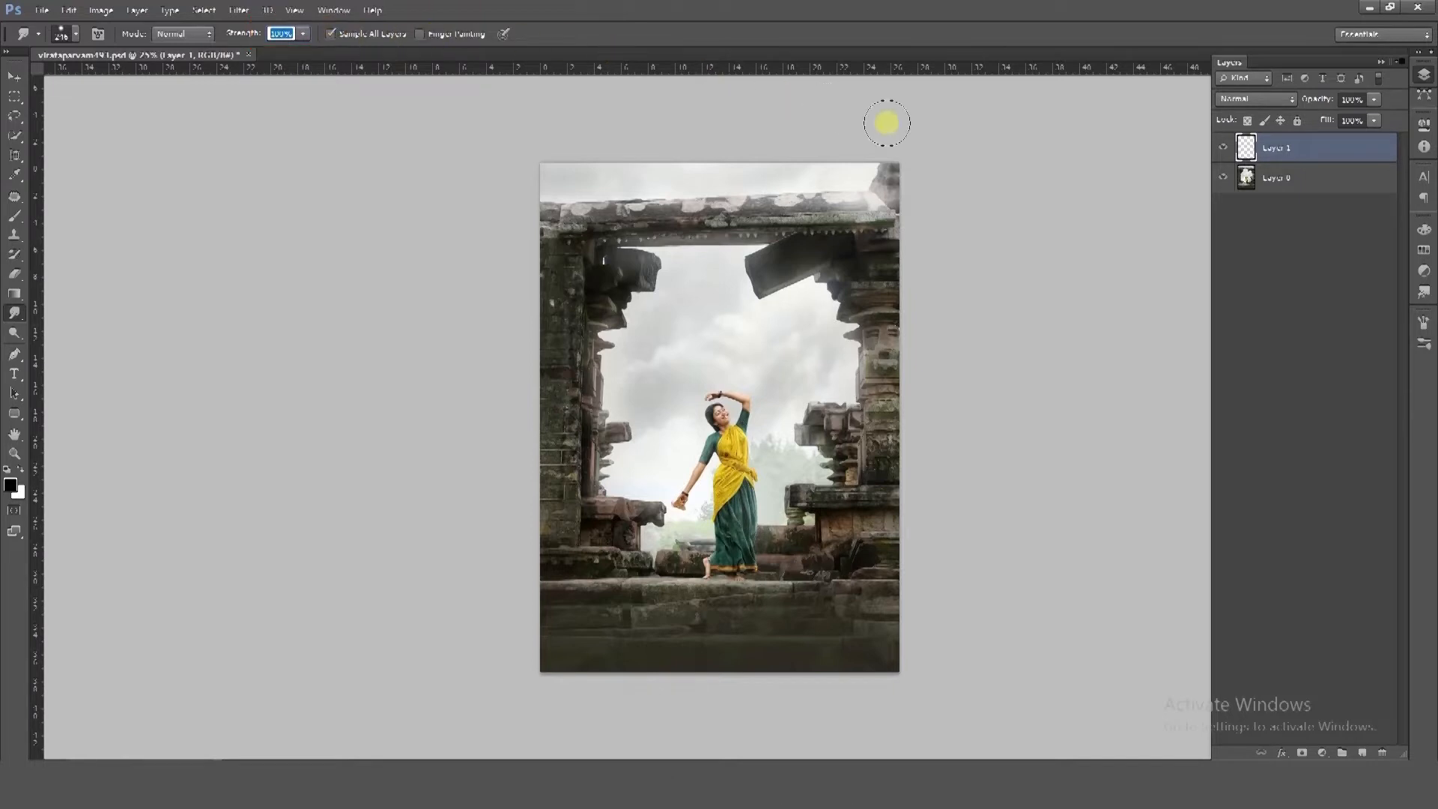
pyautogui.click(1423, 322)
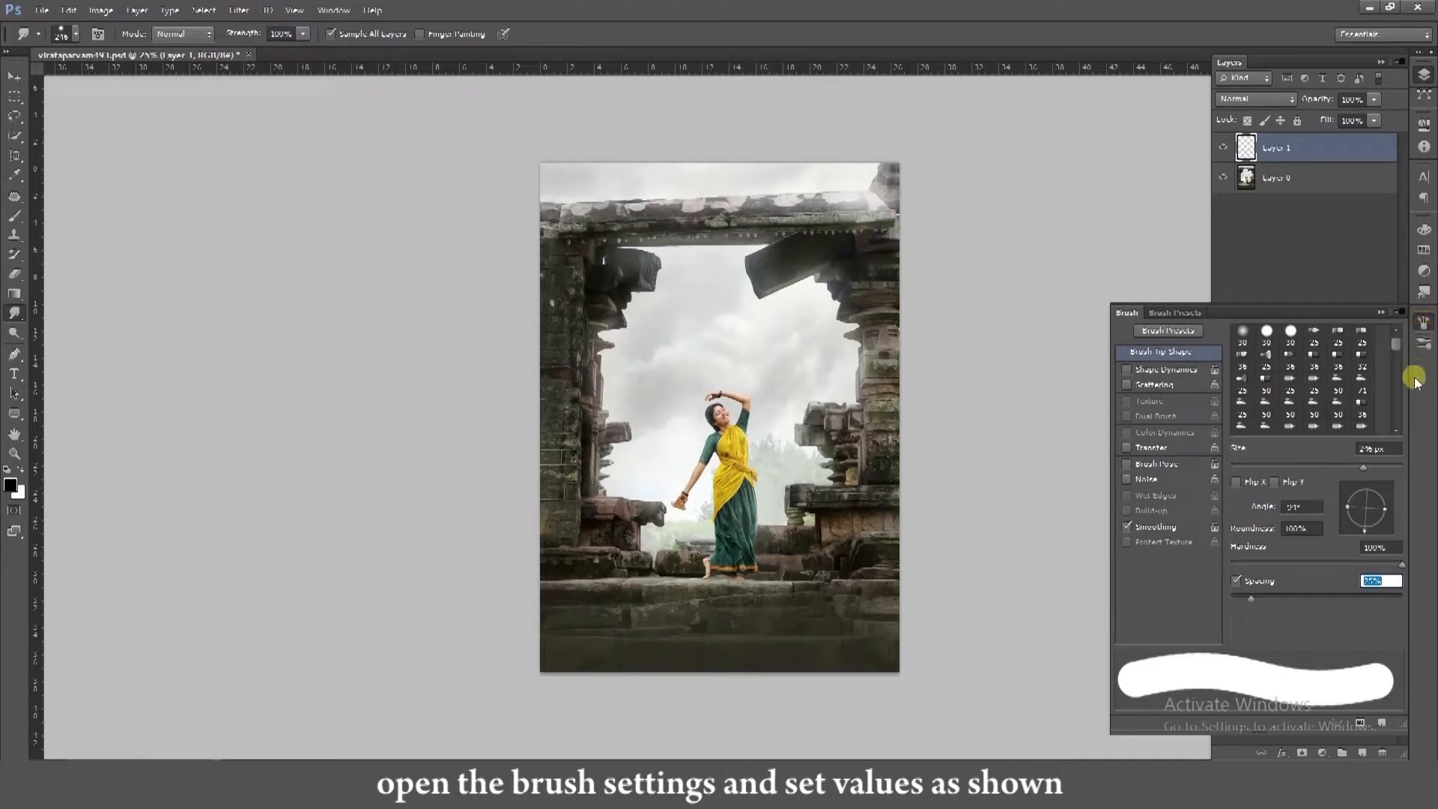
pyautogui.doubleClick(1373, 448)
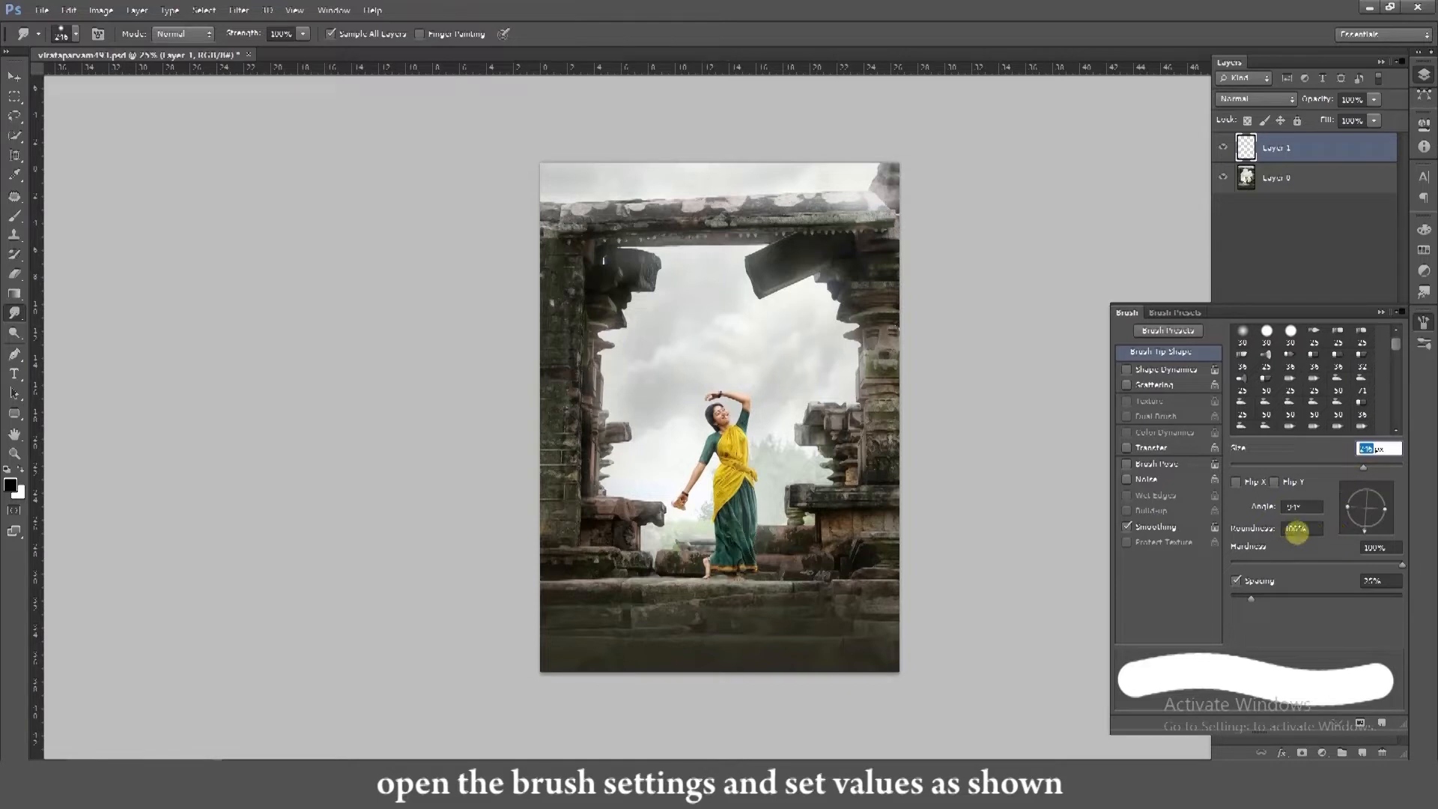
pyautogui.click(1297, 529)
pyautogui.write('5')
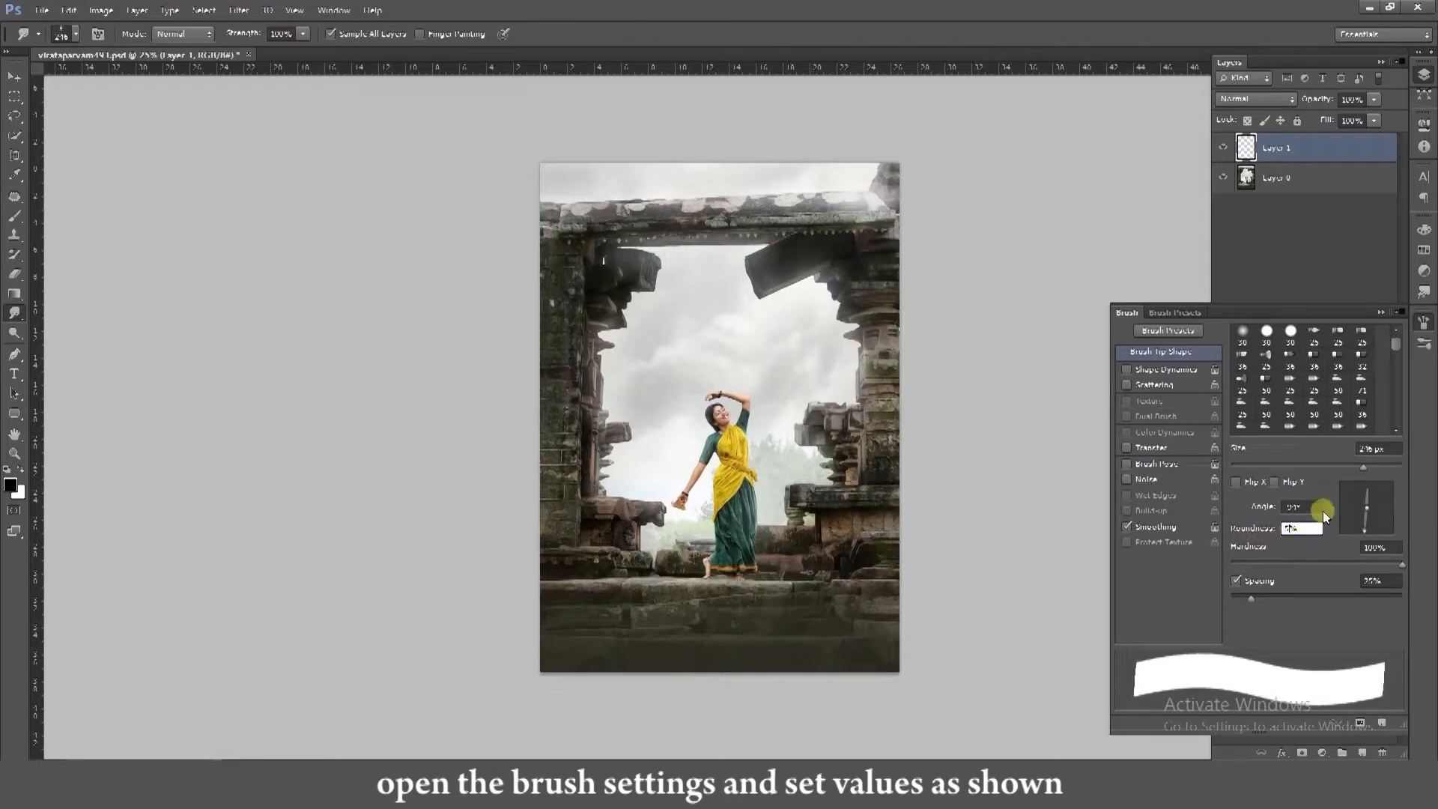
pyautogui.click(1385, 546)
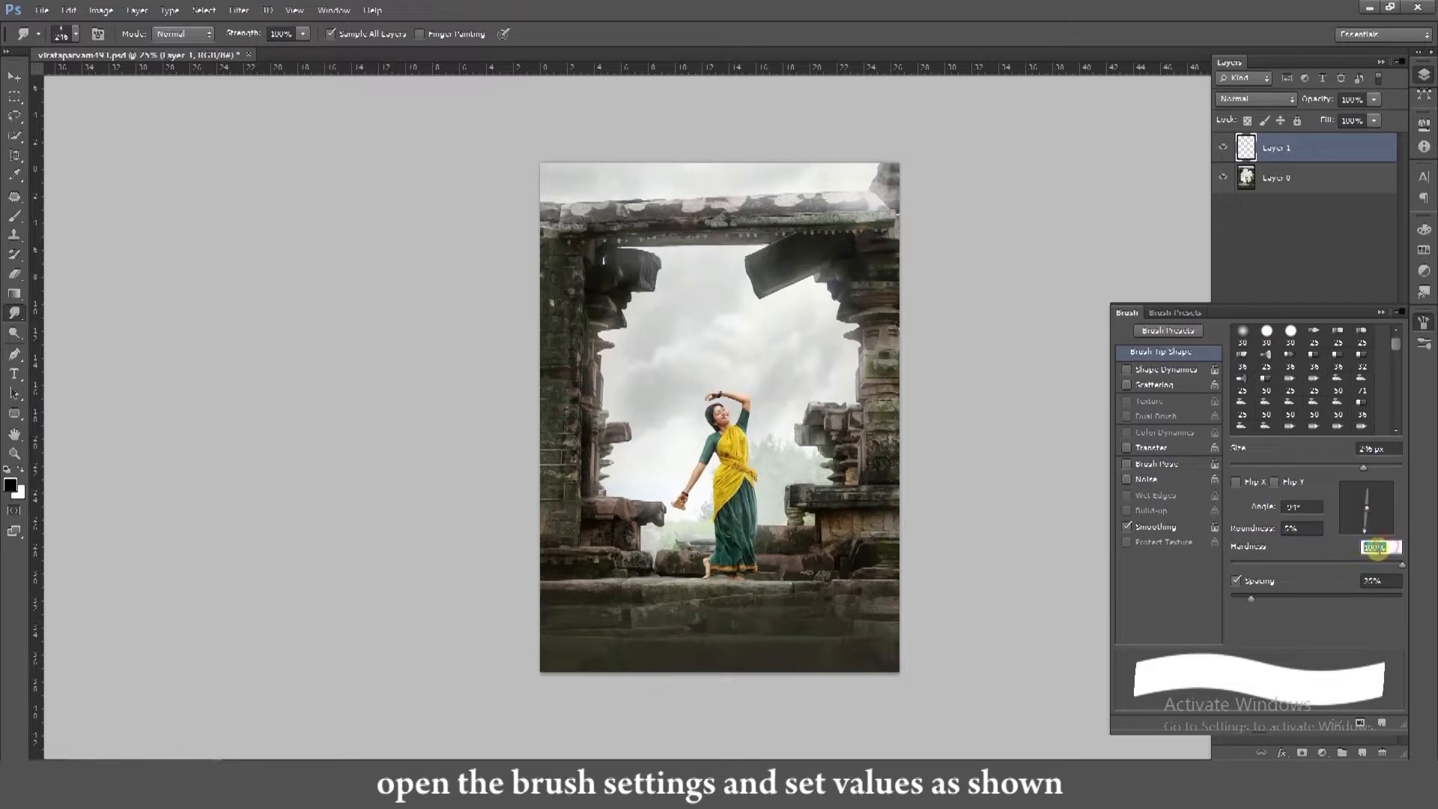
pyautogui.click(1379, 581)
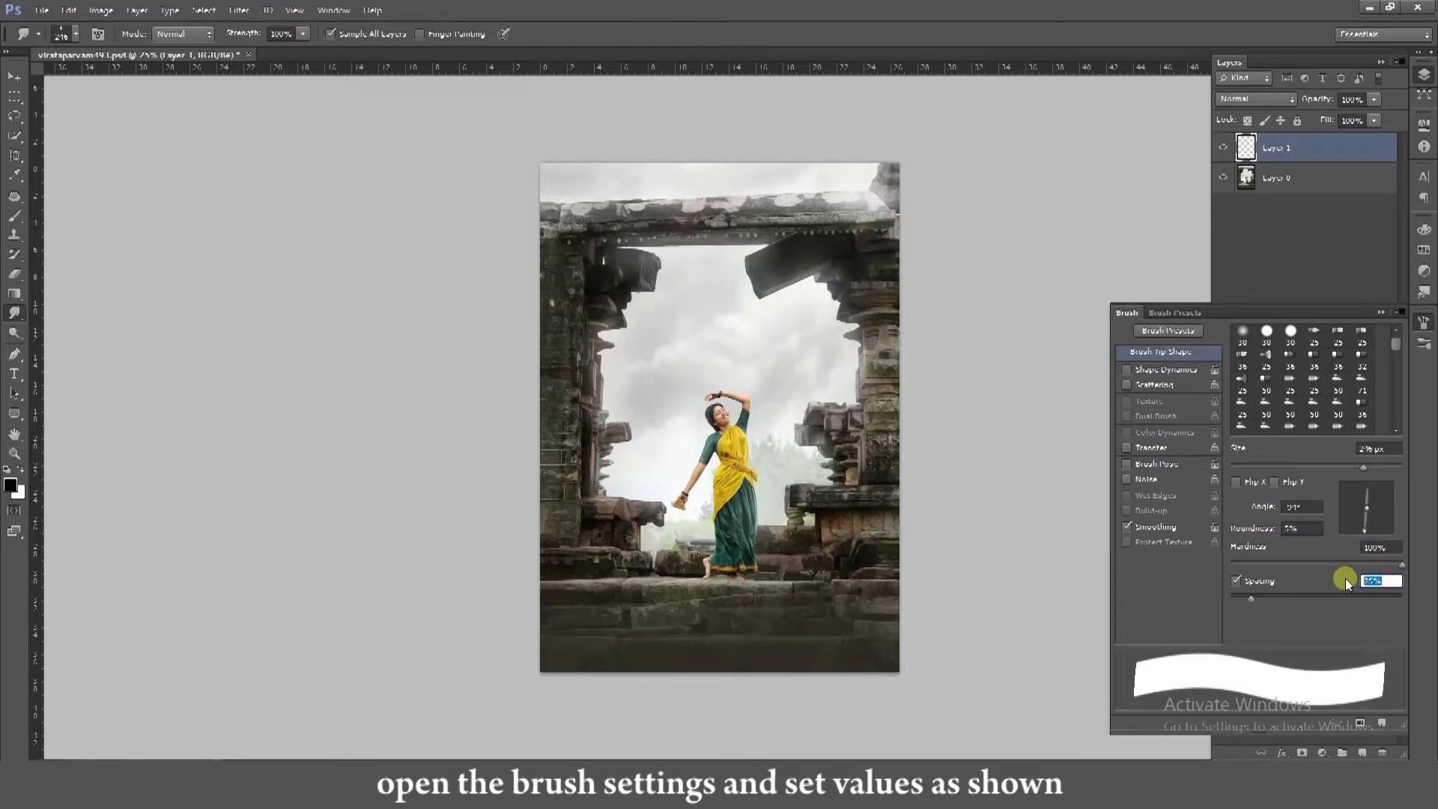
pyautogui.write('1')
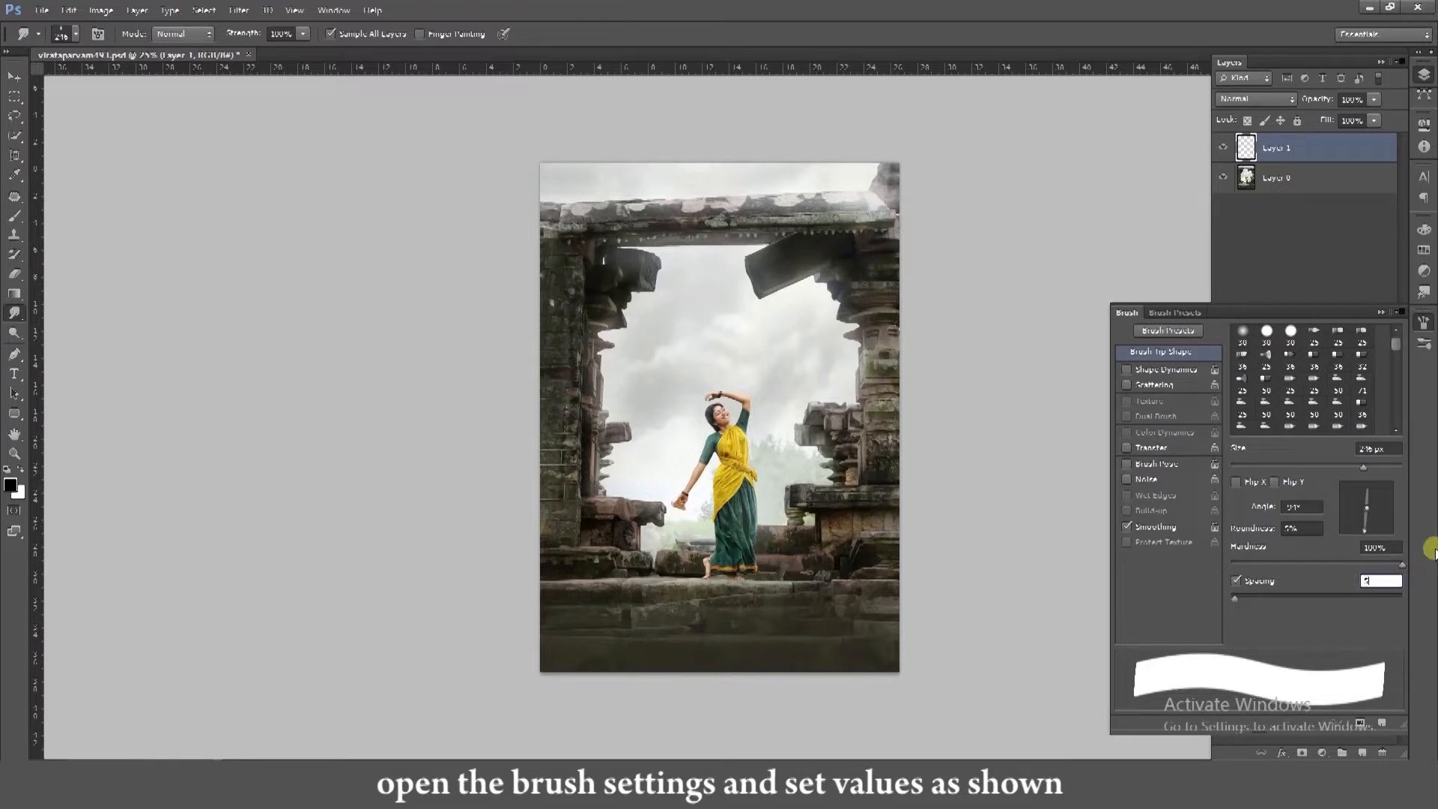
pyautogui.click(1381, 312)
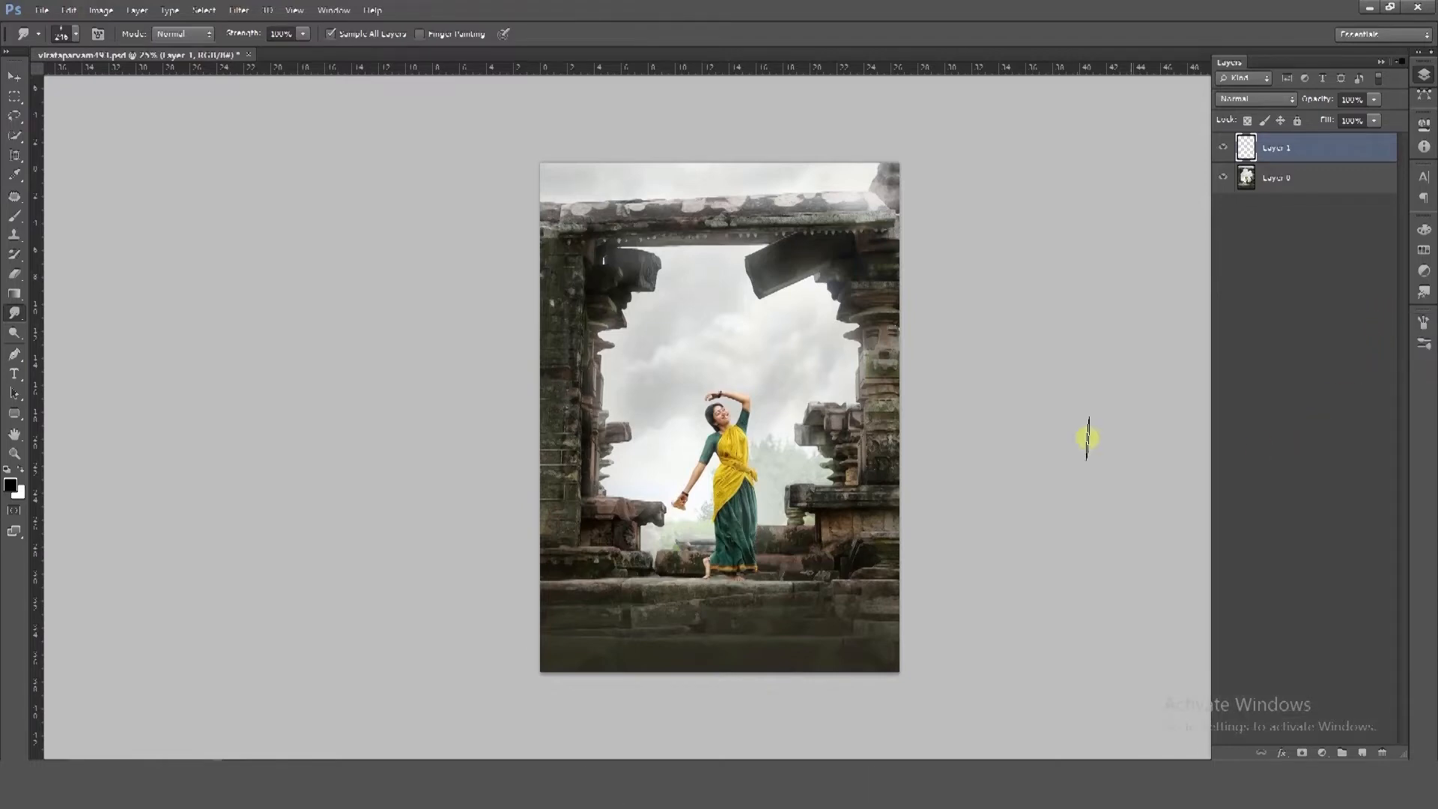
# Draw an open S-shaped path with the Pen tool, starting on the dancer's yellow sari and ending on the stone steps below her.
pyautogui.click(18, 355)
pyautogui.click(15, 452)
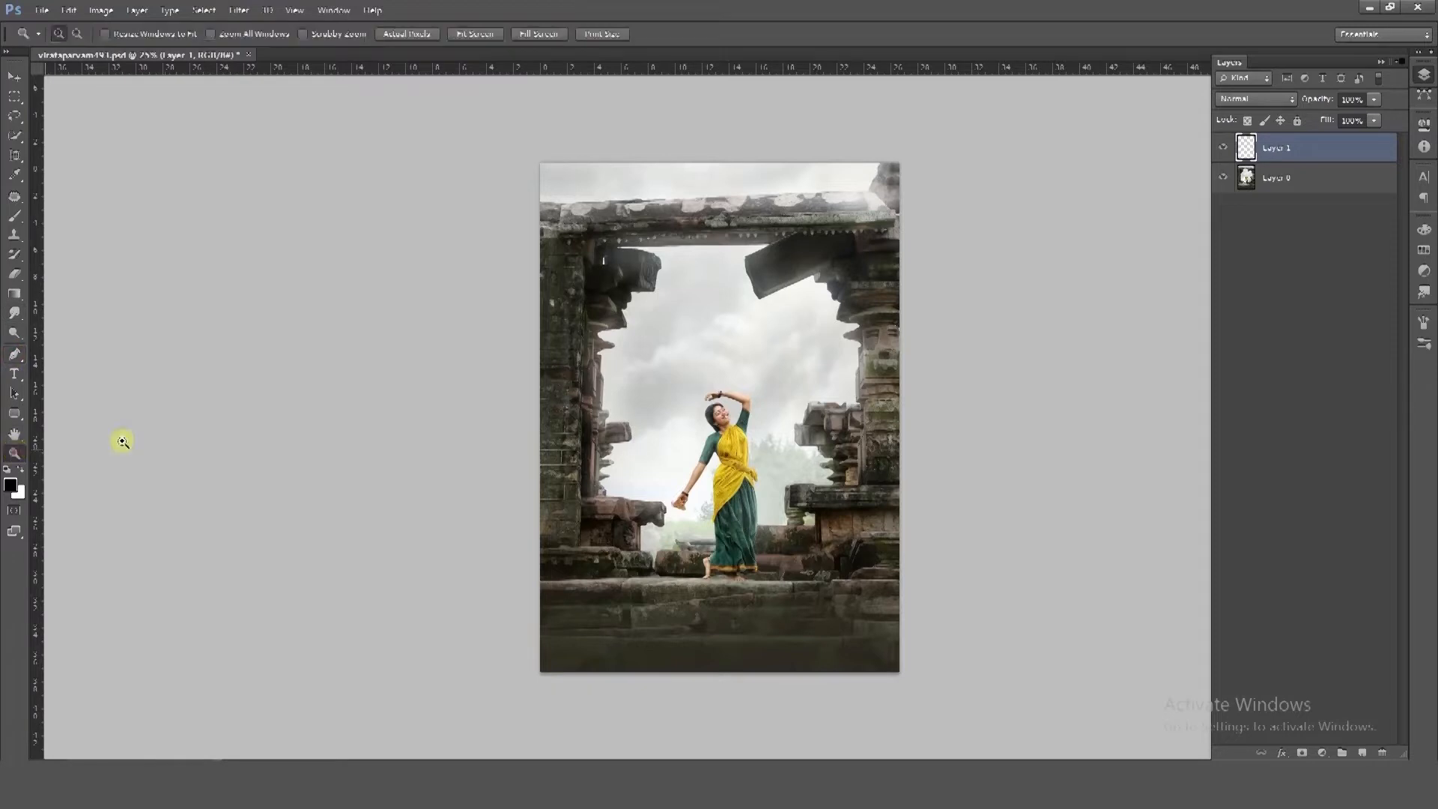
pyautogui.moveTo(618, 320); pyautogui.dragTo(867, 659)
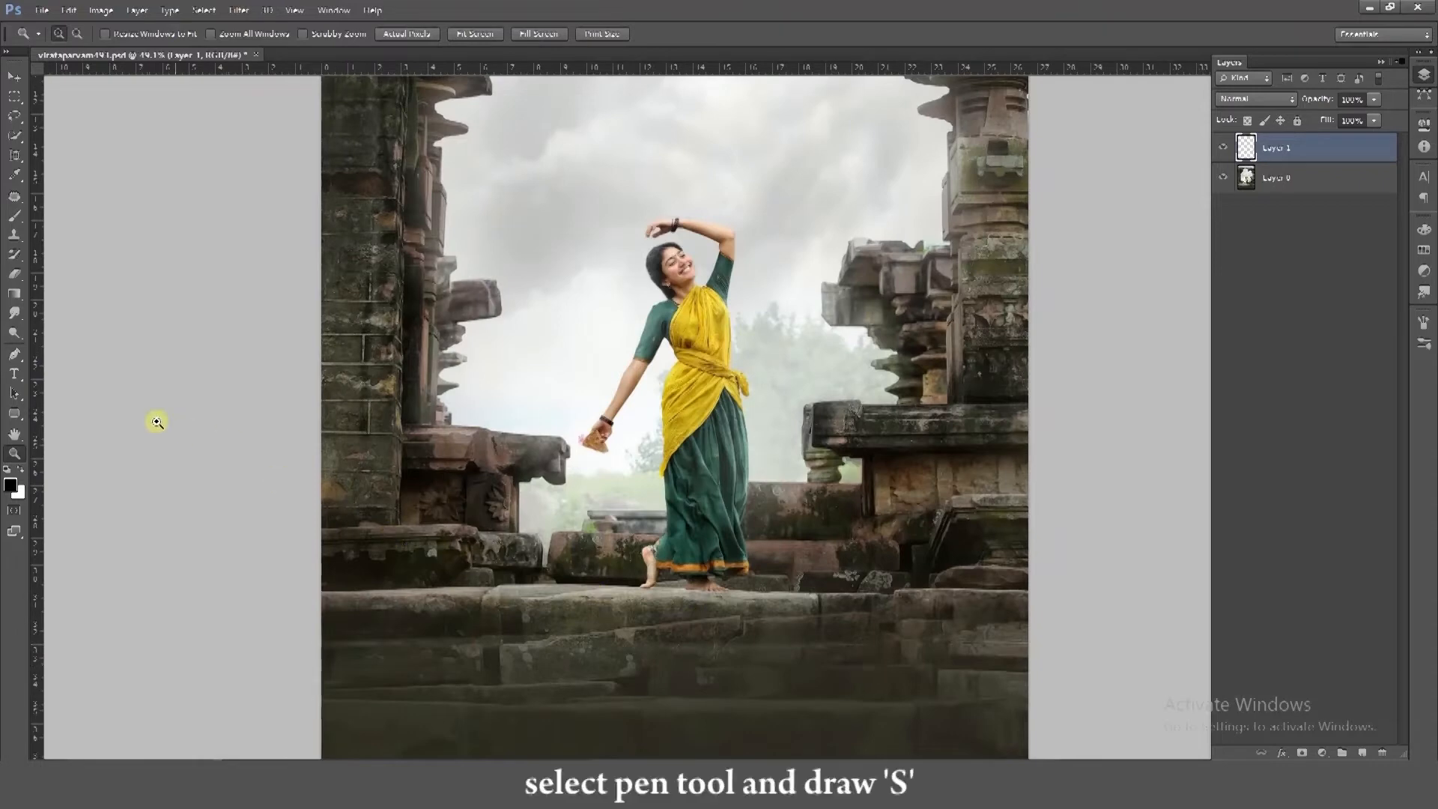
pyautogui.click(12, 355)
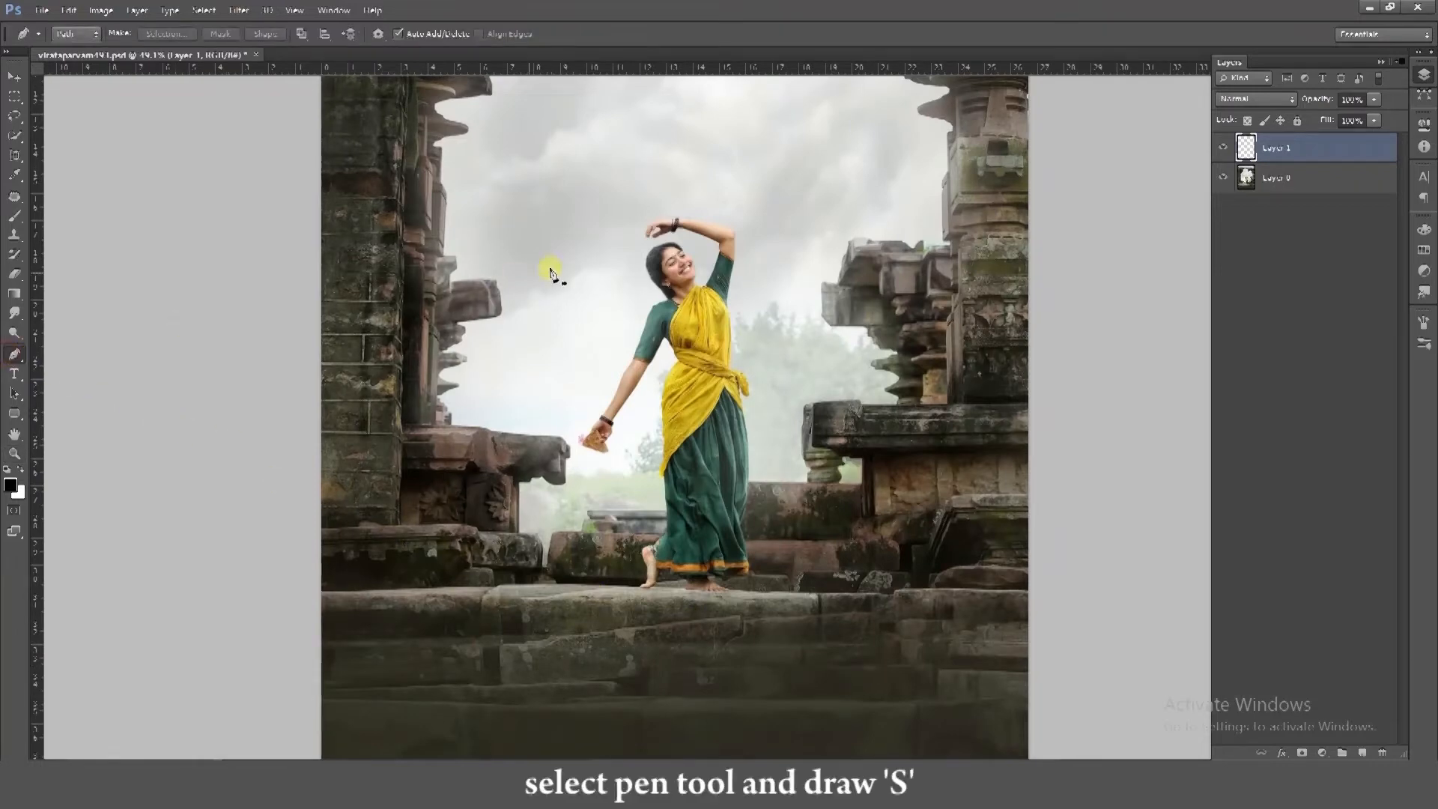
pyautogui.click(721, 308)
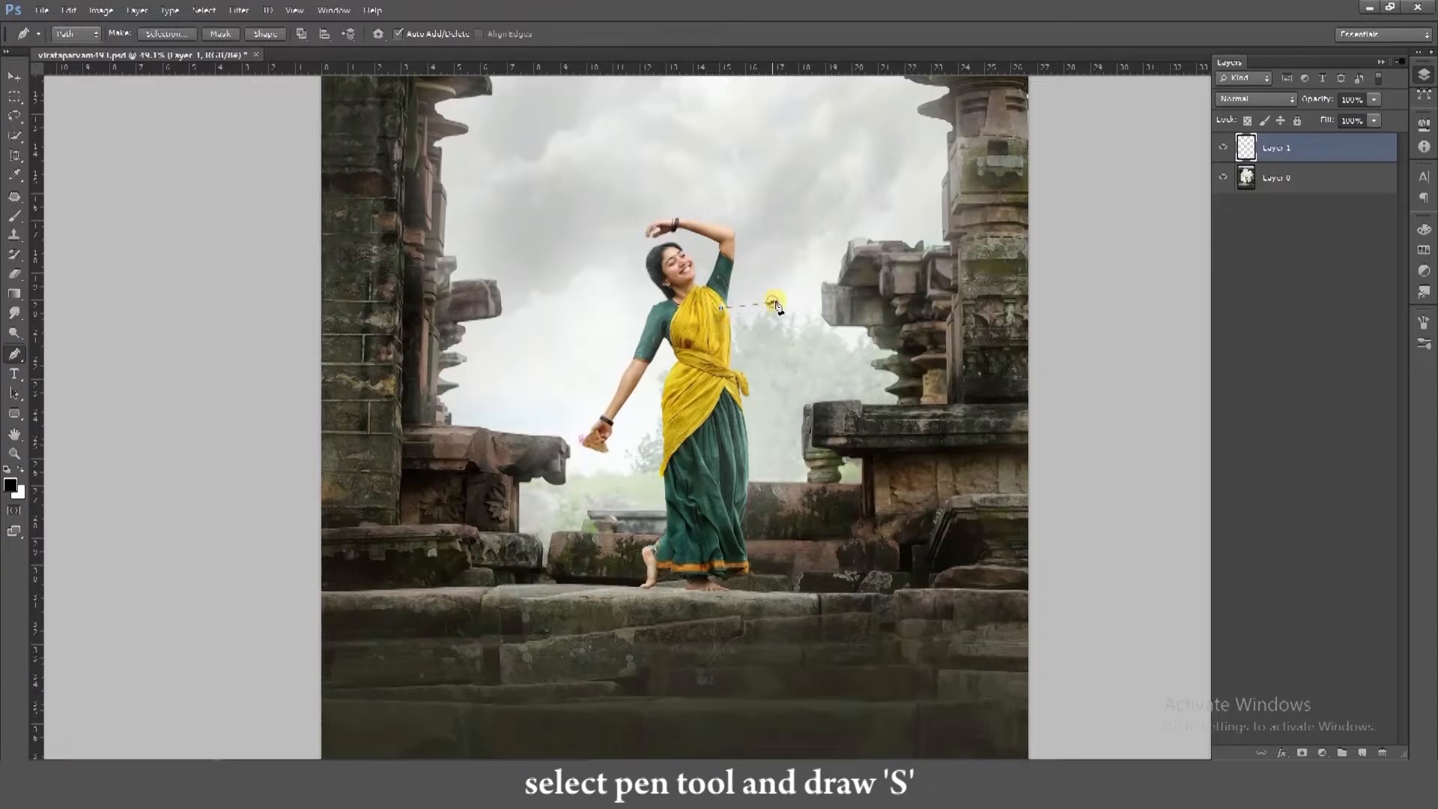
pyautogui.moveTo(772, 302); pyautogui.dragTo(779, 298)
pyautogui.moveTo(748, 135); pyautogui.dragTo(703, 137)
pyautogui.moveTo(568, 300); pyautogui.dragTo(619, 337)
pyautogui.moveTo(844, 536); pyautogui.dragTo(881, 565)
pyautogui.moveTo(480, 689); pyautogui.dragTo(424, 637)
# Reshape the S path by adjusting its anchor points and curve handles with the Direct Selection tool until its loops are smooth.
pyautogui.rightClick(12, 395)
pyautogui.click(99, 405)
pyautogui.moveTo(772, 301); pyautogui.dragTo(812, 275)
pyautogui.moveTo(787, 153); pyautogui.dragTo(715, 148)
pyautogui.moveTo(568, 300); pyautogui.dragTo(552, 300)
pyautogui.moveTo(507, 264); pyautogui.dragTo(554, 208)
pyautogui.moveTo(553, 300); pyautogui.dragTo(565, 295)
pyautogui.moveTo(844, 536); pyautogui.dragTo(853, 573)
pyautogui.moveTo(799, 550); pyautogui.dragTo(849, 449)
pyautogui.moveTo(715, 149); pyautogui.dragTo(701, 176)
pyautogui.moveTo(811, 275); pyautogui.dragTo(806, 267)
pyautogui.moveTo(793, 185); pyautogui.dragTo(769, 179)
pyautogui.moveTo(565, 295); pyautogui.dragTo(571, 297)
pyautogui.moveTo(702, 176); pyautogui.dragTo(682, 160)
pyautogui.moveTo(806, 267); pyautogui.dragTo(813, 258)
pyautogui.moveTo(571, 233); pyautogui.dragTo(559, 237)
pyautogui.moveTo(853, 573); pyautogui.dragTo(847, 597)
pyautogui.moveTo(844, 473); pyautogui.dragTo(870, 474)
pyautogui.moveTo(571, 297); pyautogui.dragTo(569, 318)
pyautogui.moveTo(557, 258); pyautogui.dragTo(541, 243)
pyautogui.scroll(-4, 967, 487)
pyautogui.scroll(3, 977, 475)
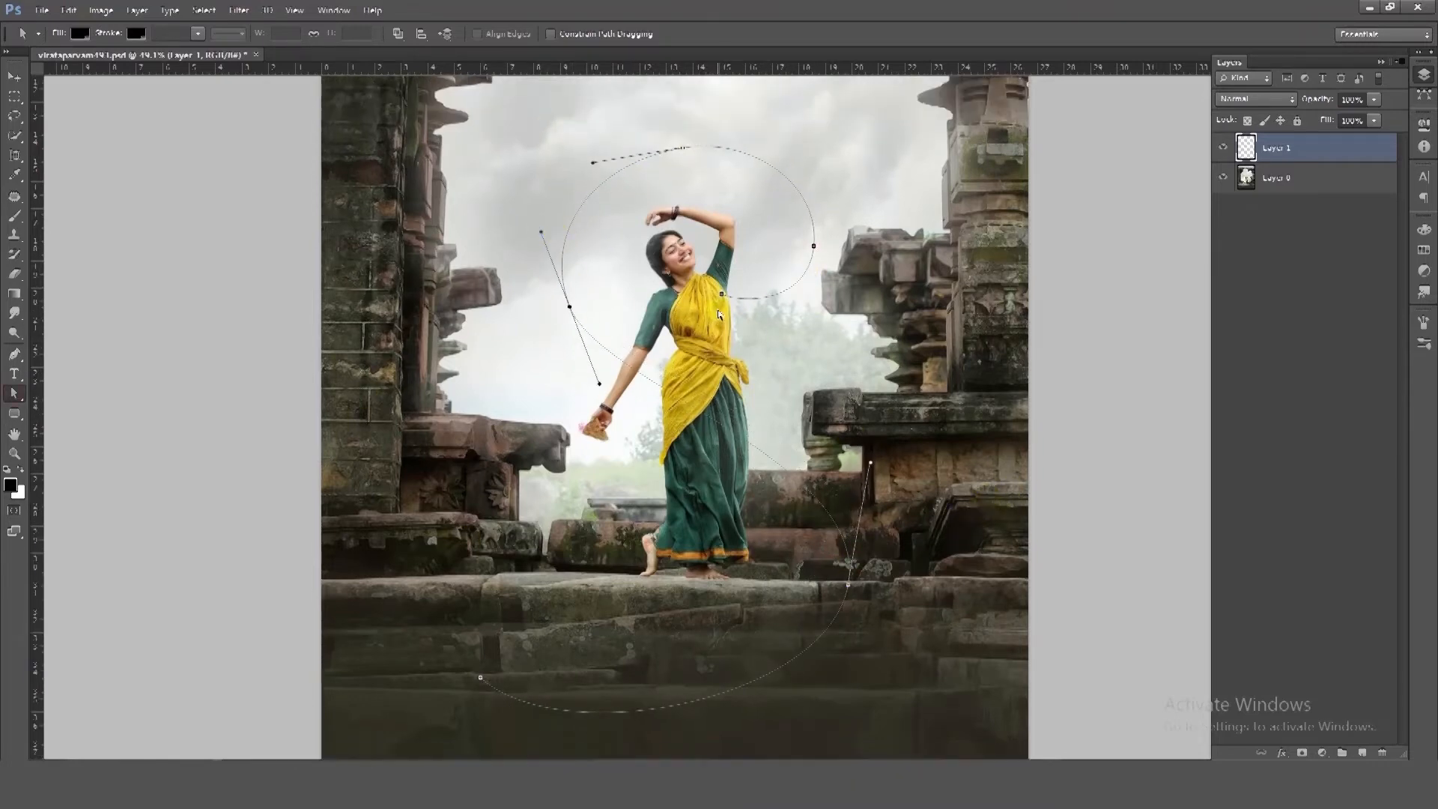
# Stroke the S path on Layer 1 using the Smudge tool, with Simulate Pressure off.
pyautogui.rightClick(768, 300)
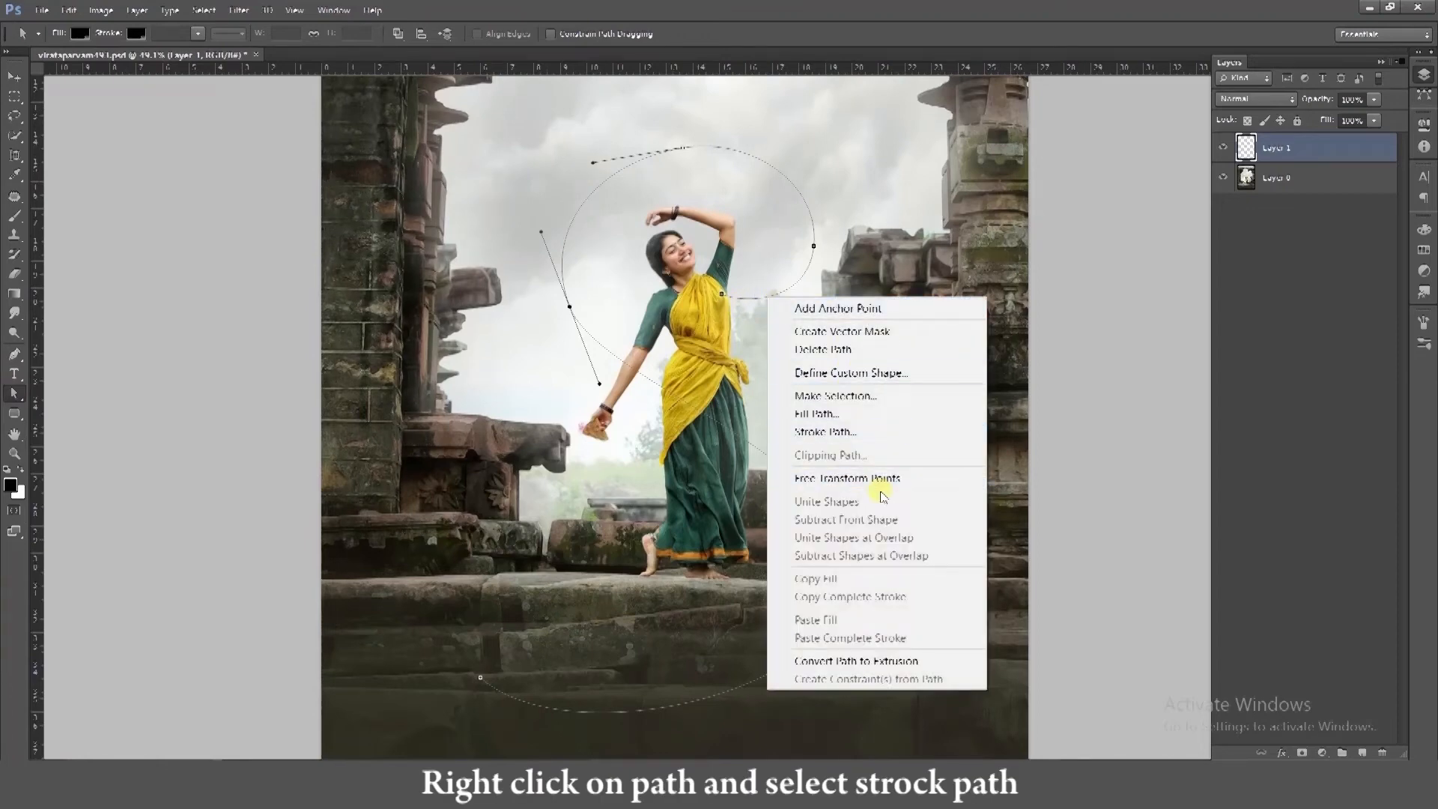
pyautogui.click(860, 434)
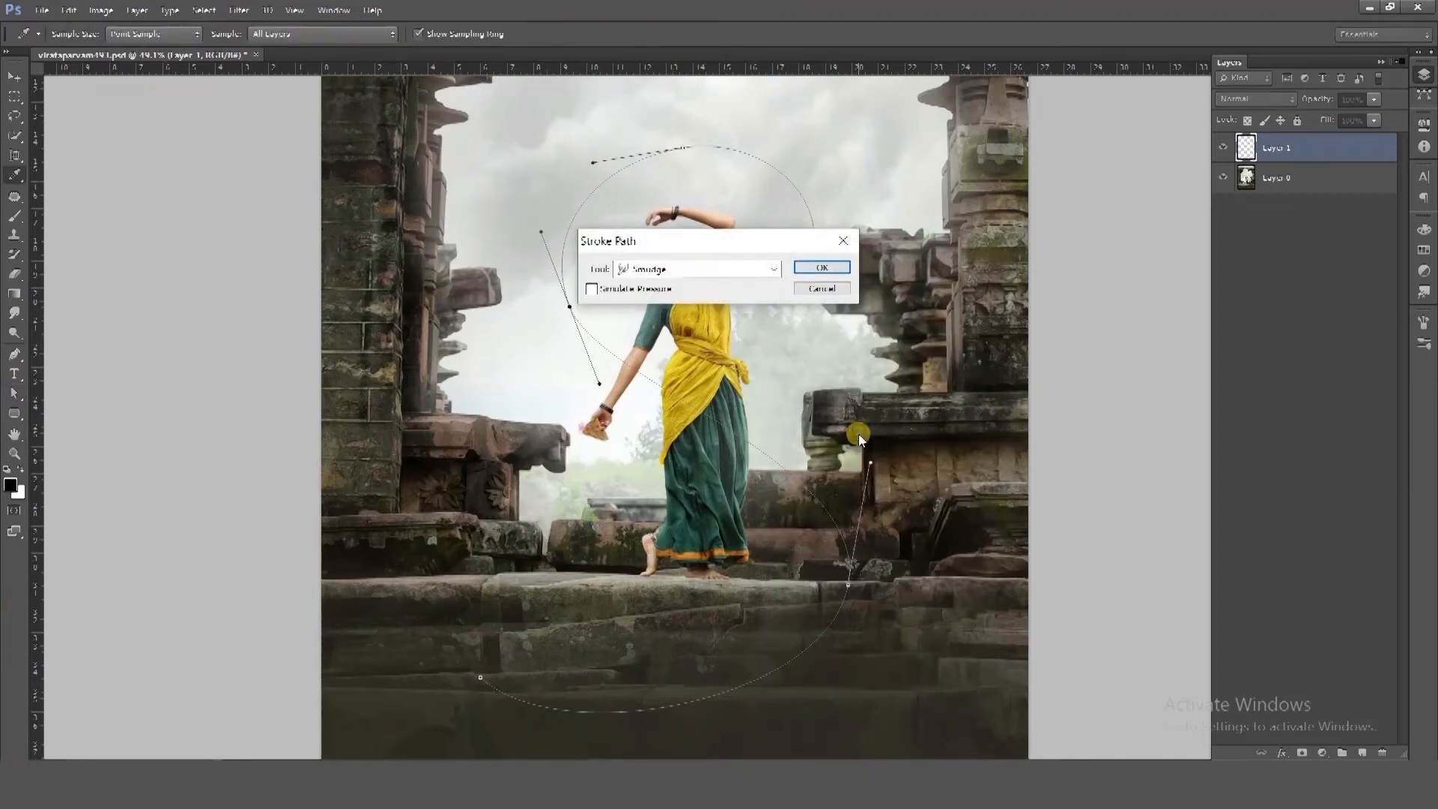
pyautogui.click(730, 271)
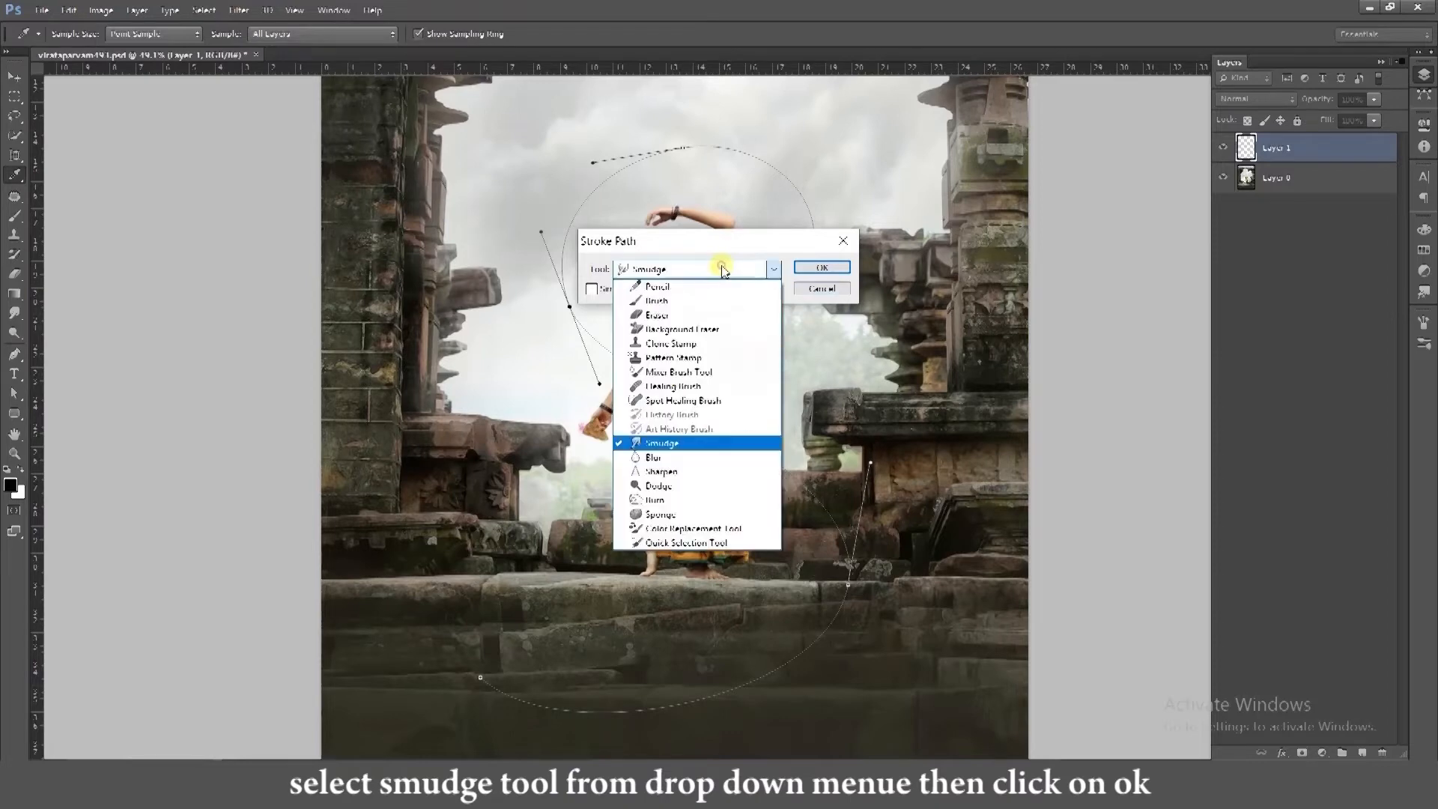
pyautogui.click(704, 445)
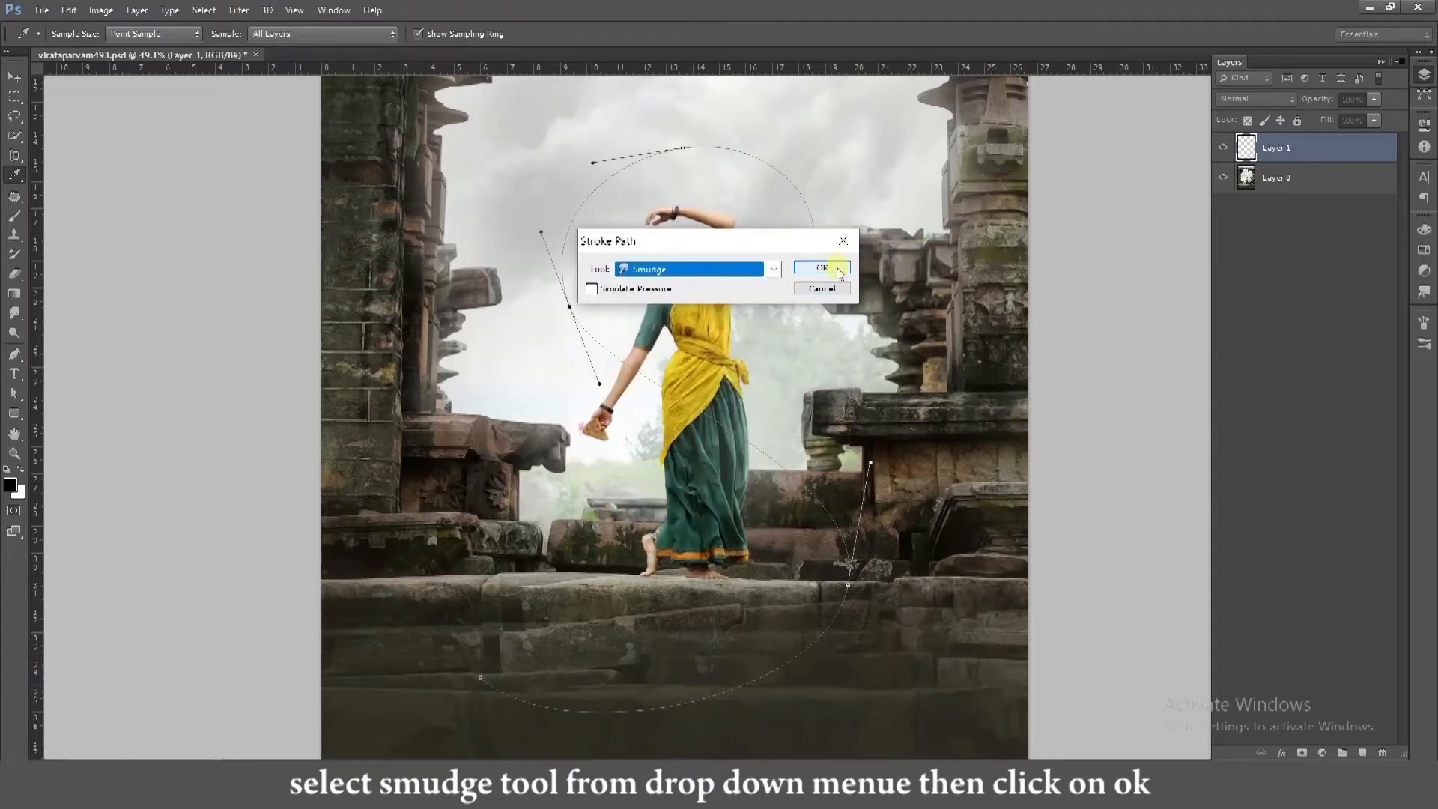
pyautogui.click(837, 270)
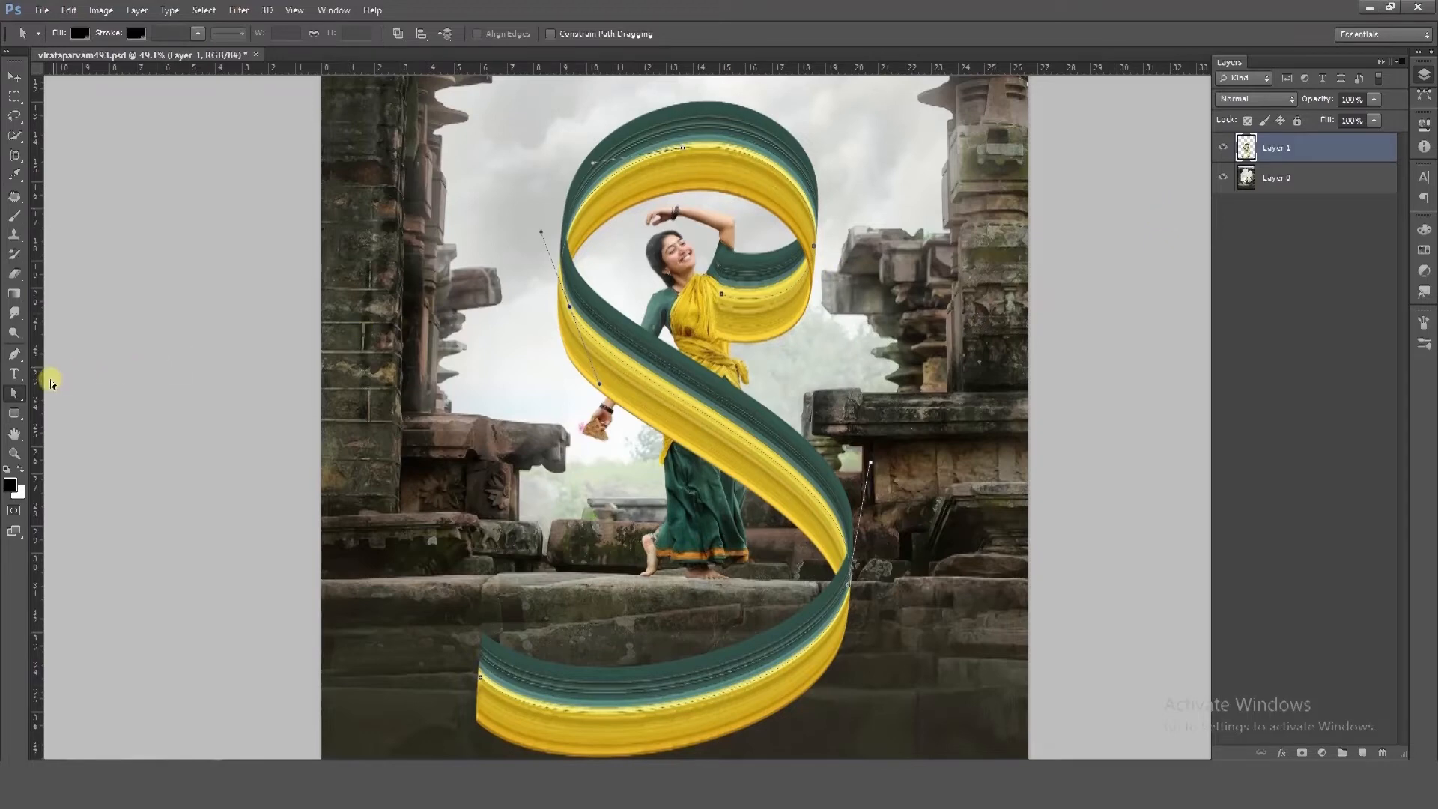
# Select the whole S path and delete it, keeping the smudged ribbon.
pyautogui.click(23, 394)
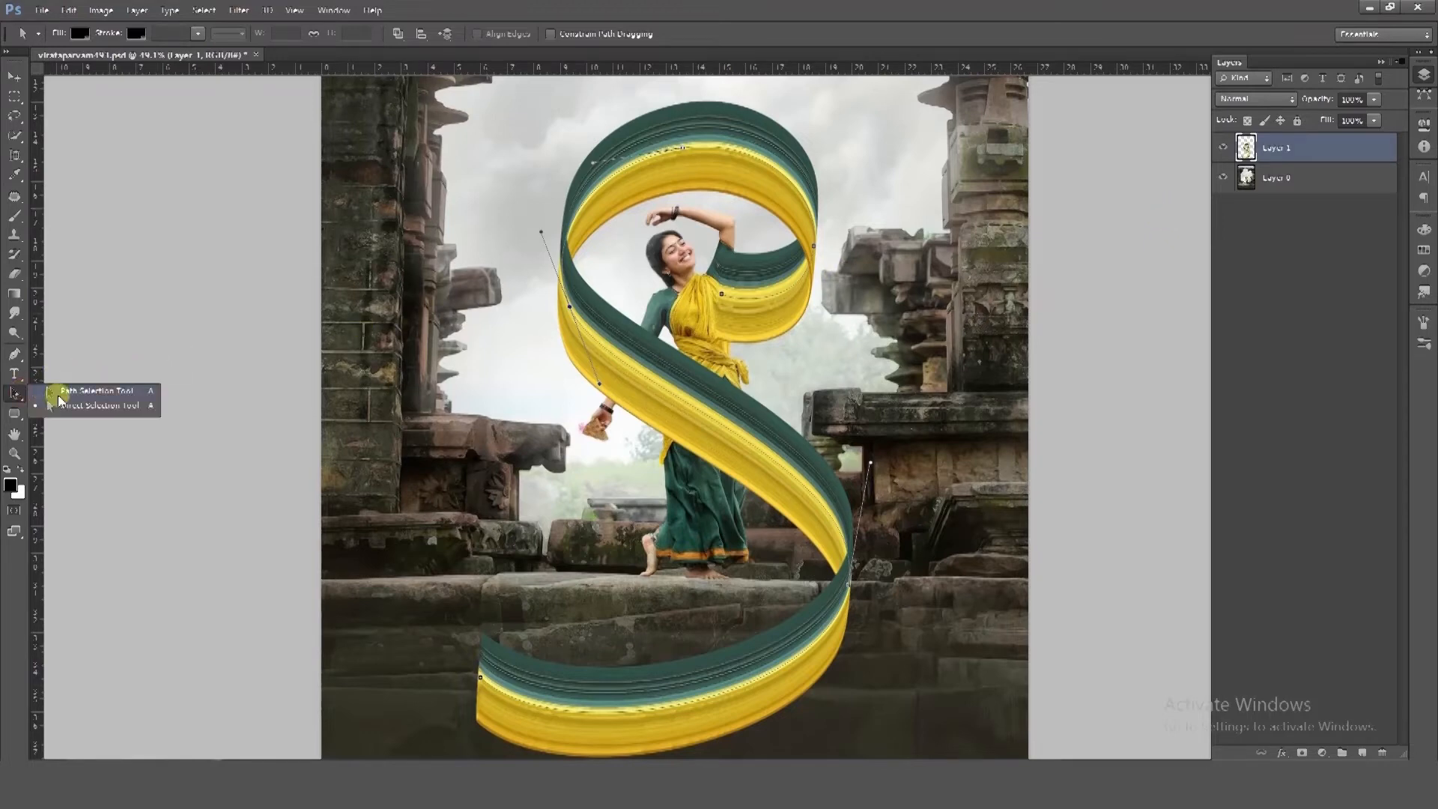
pyautogui.click(56, 405)
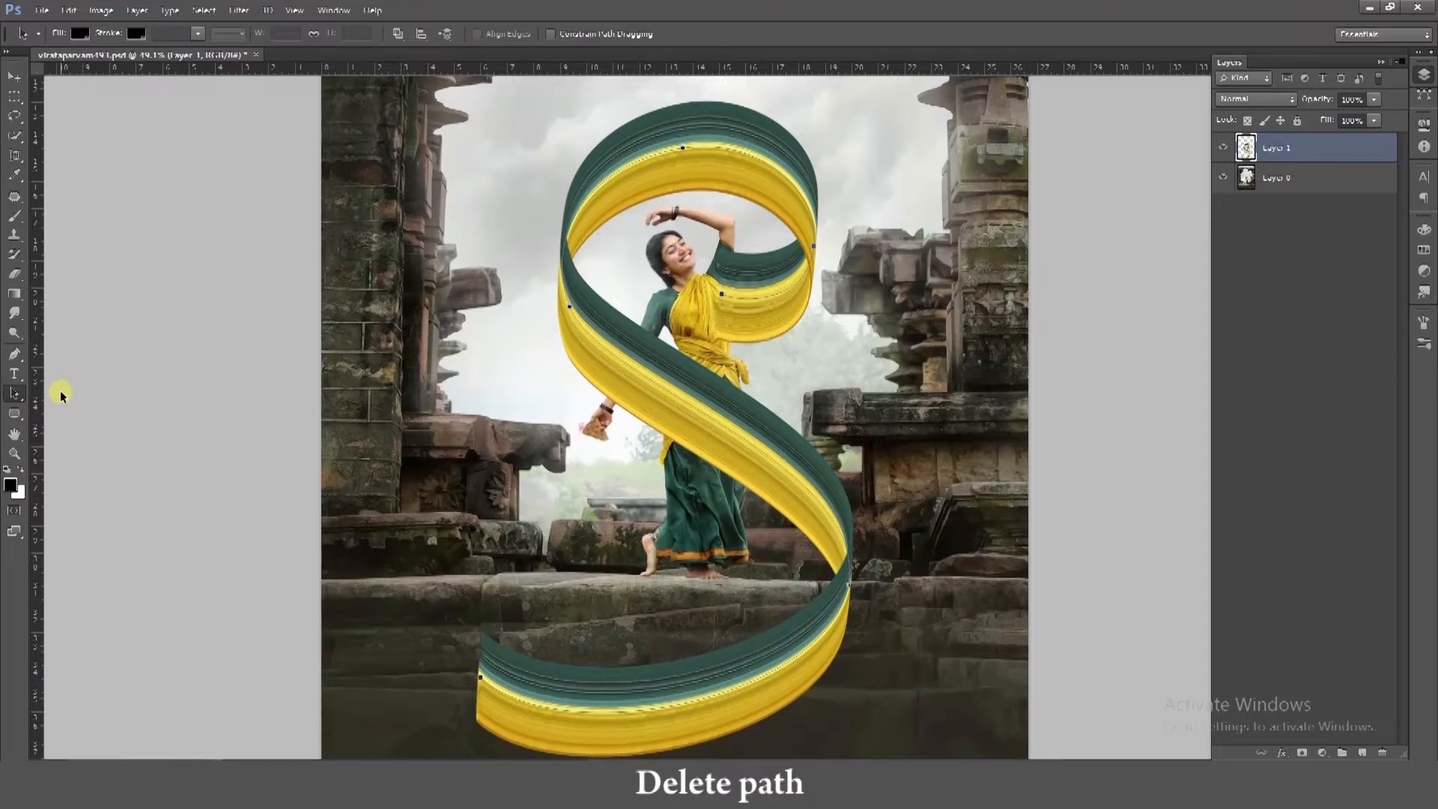
pyautogui.press('Delete')
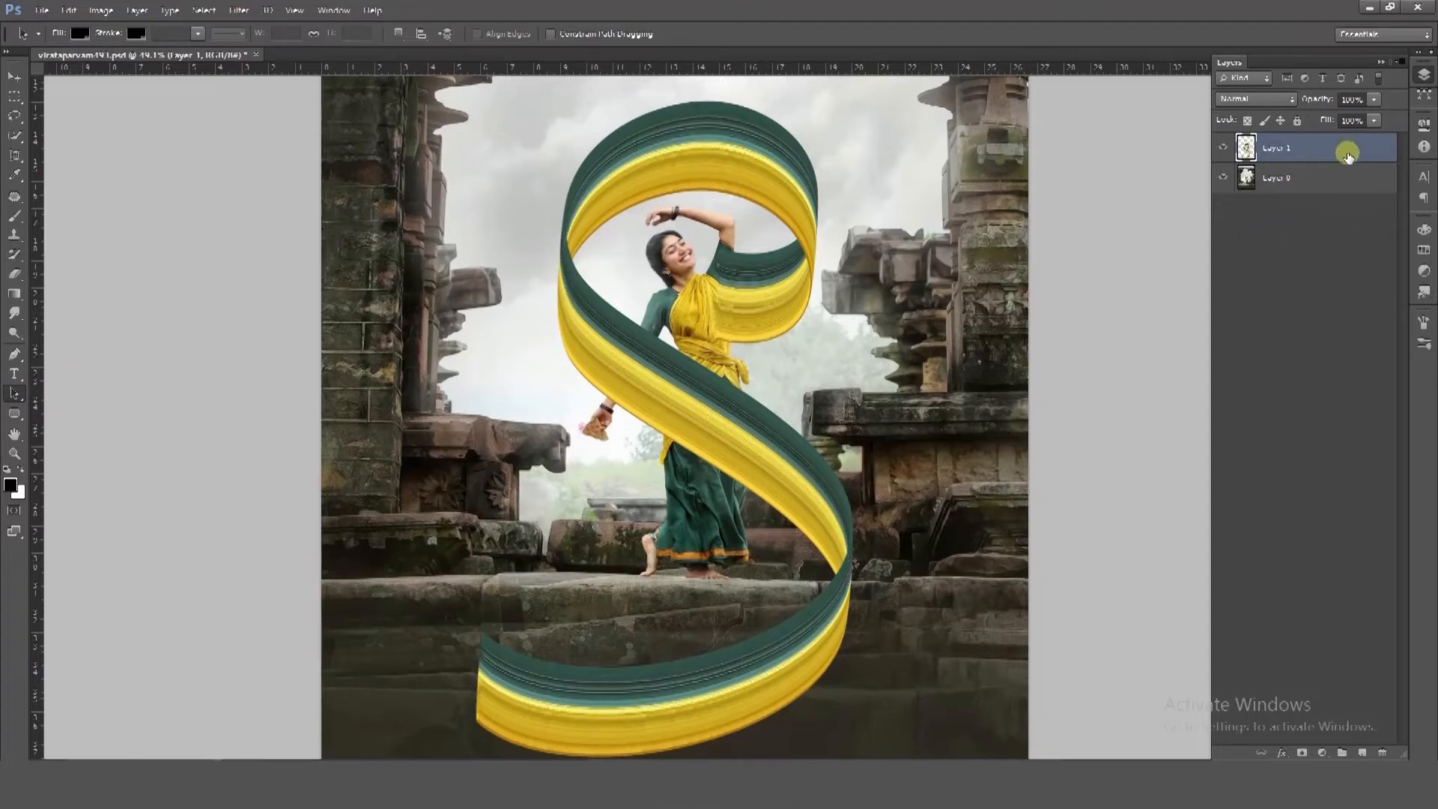
# Duplicate Layer 0 and place the copy above the ribbon on Layer 1.
pyautogui.click(1334, 178)
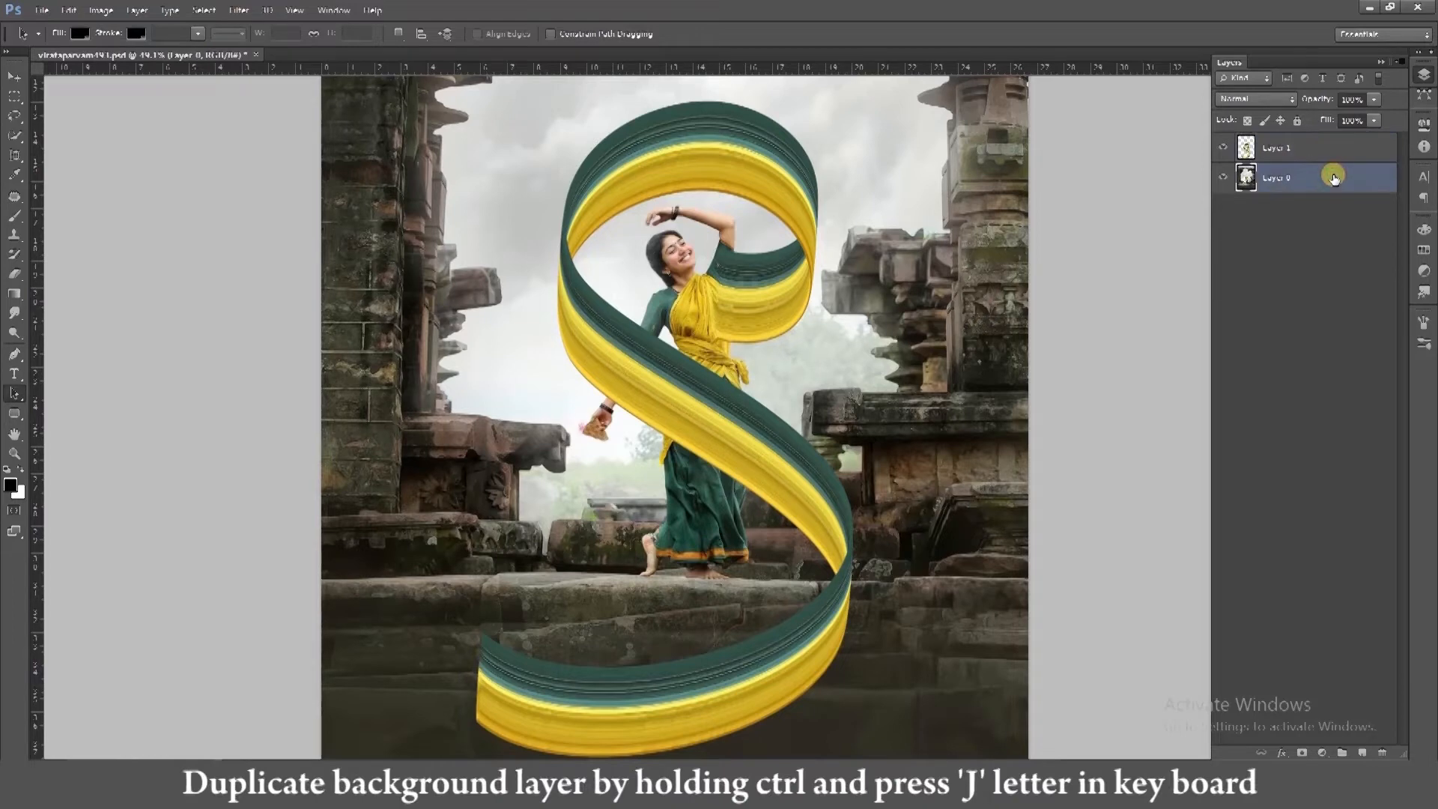
pyautogui.hotkey('ctrl', 'j')
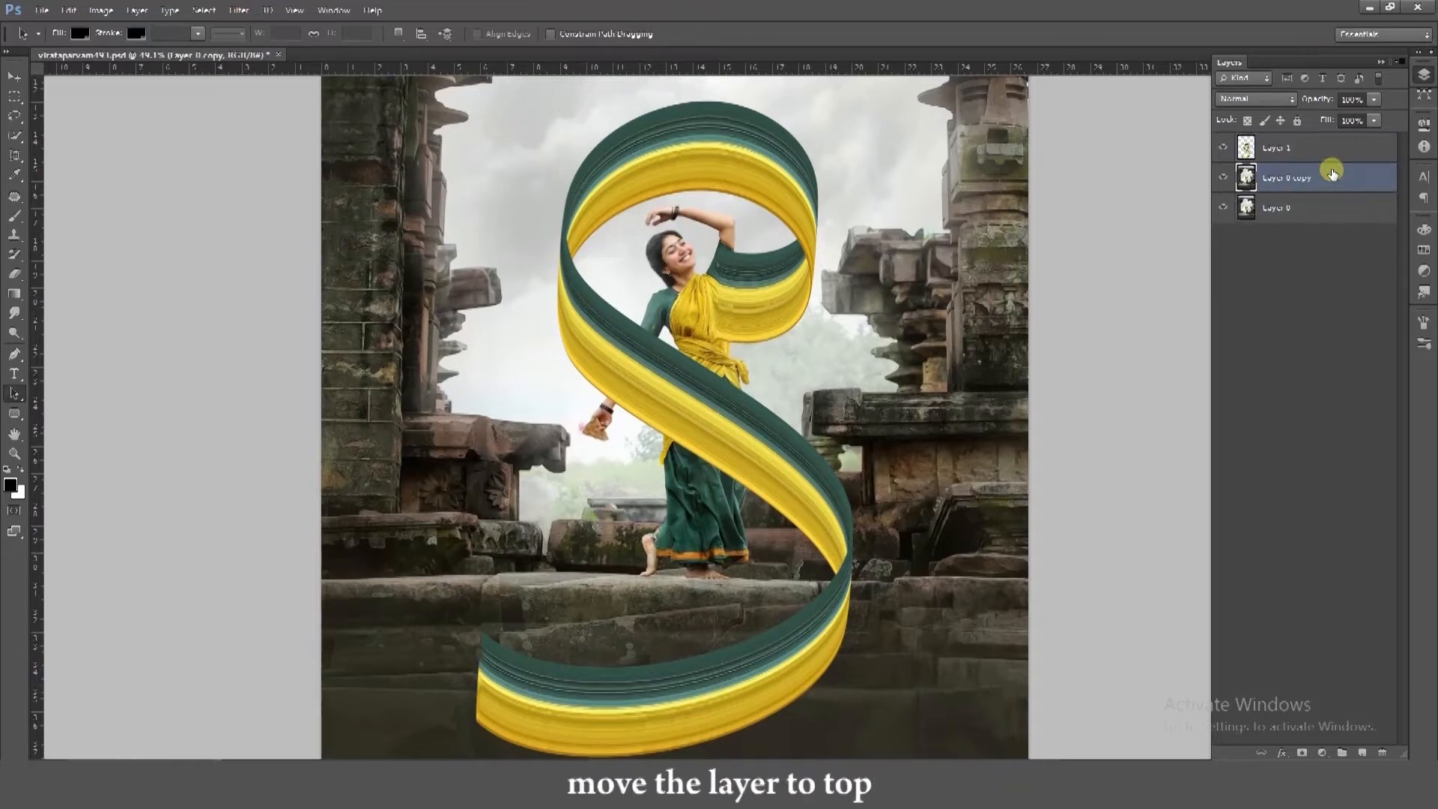
pyautogui.moveTo(1330, 149); pyautogui.dragTo(1309, 193)
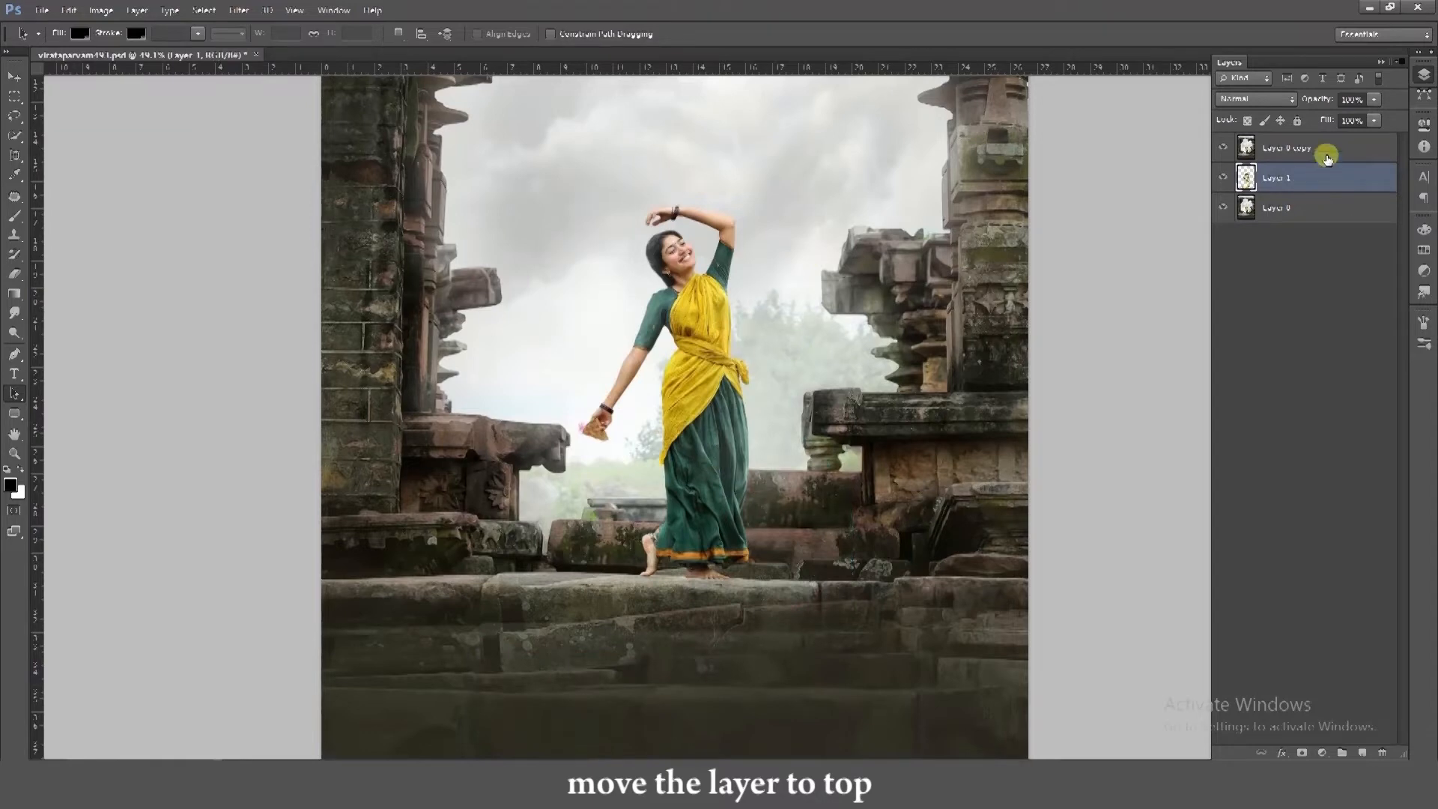
# Reduce the opacity of Layer 0 copy to 50%.
pyautogui.click(1327, 158)
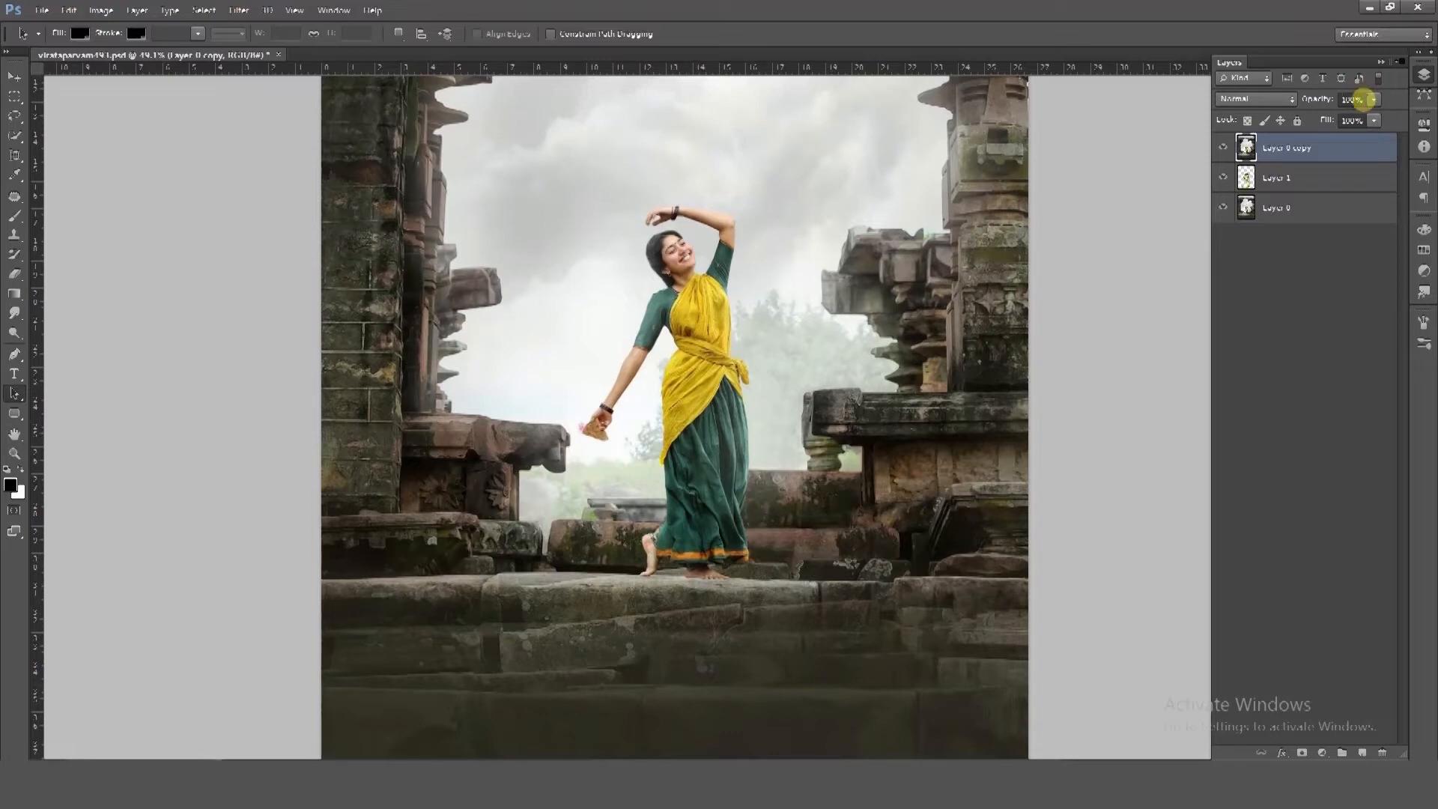
pyautogui.moveTo(1364, 99); pyautogui.dragTo(1204, 147)
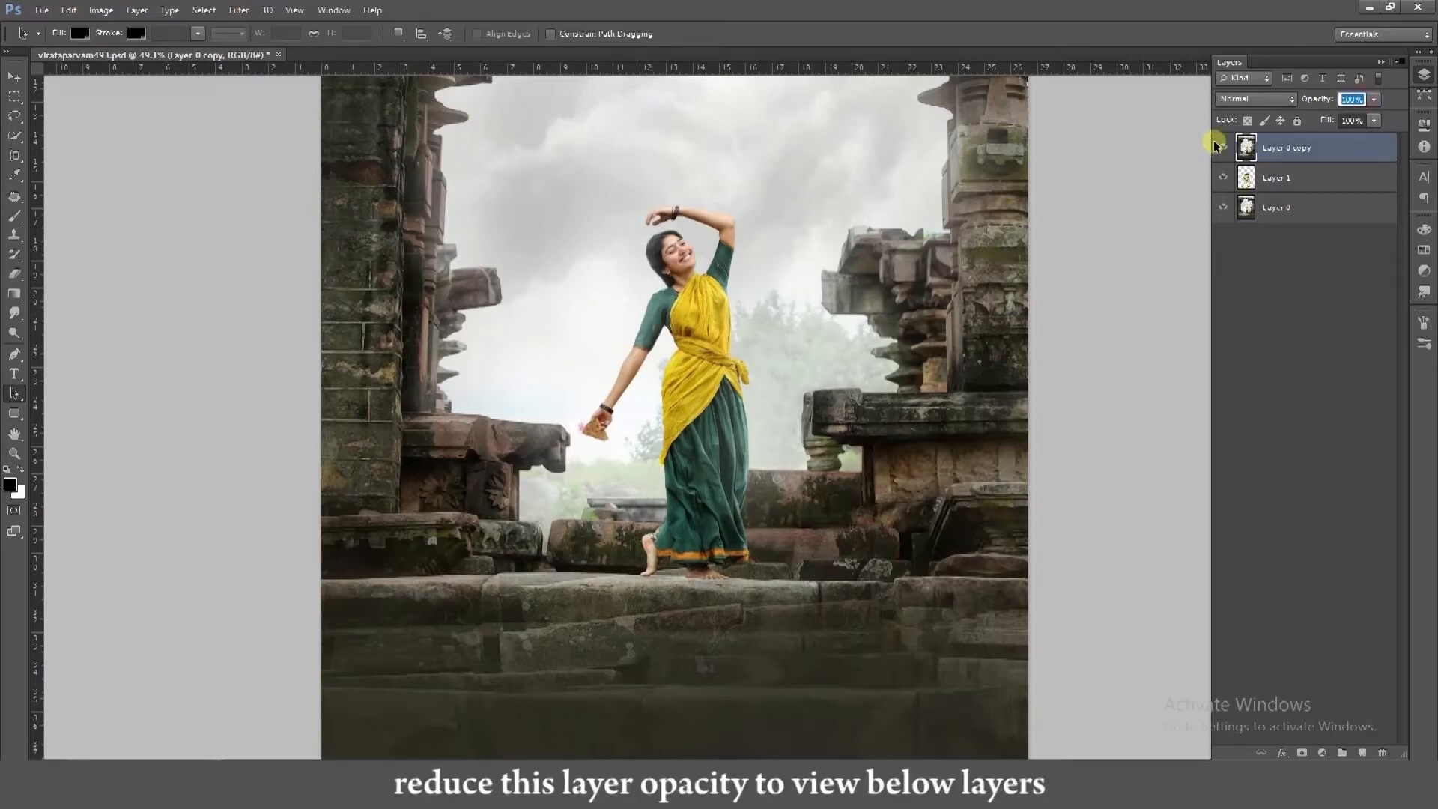
pyautogui.write('50')
pyautogui.press('Return')
# Shift the ribbon on Layer 1 slightly upward to adjust where it meets the dancer's raised sleeve and sari.
pyautogui.click(13, 453)
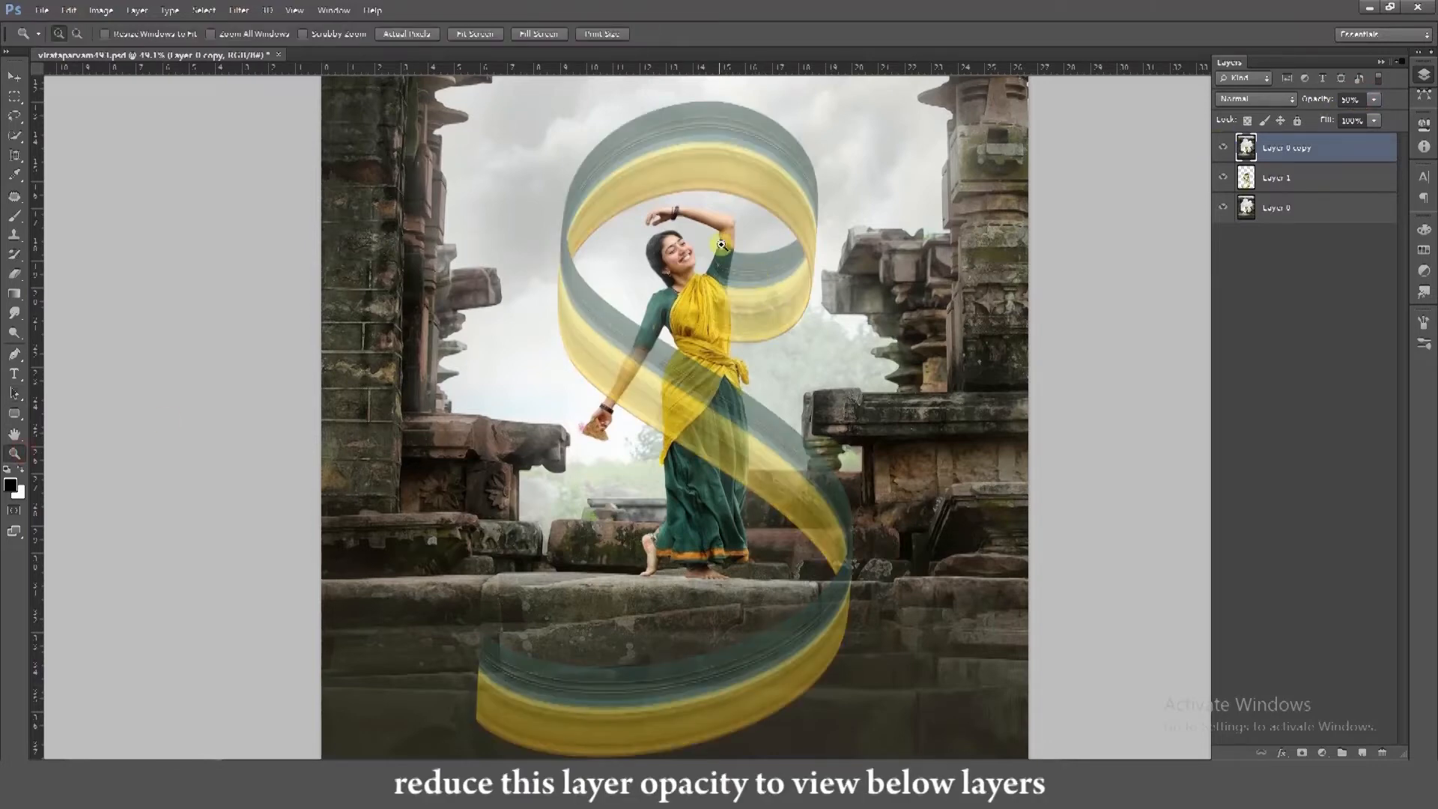
pyautogui.moveTo(703, 230); pyautogui.dragTo(754, 372)
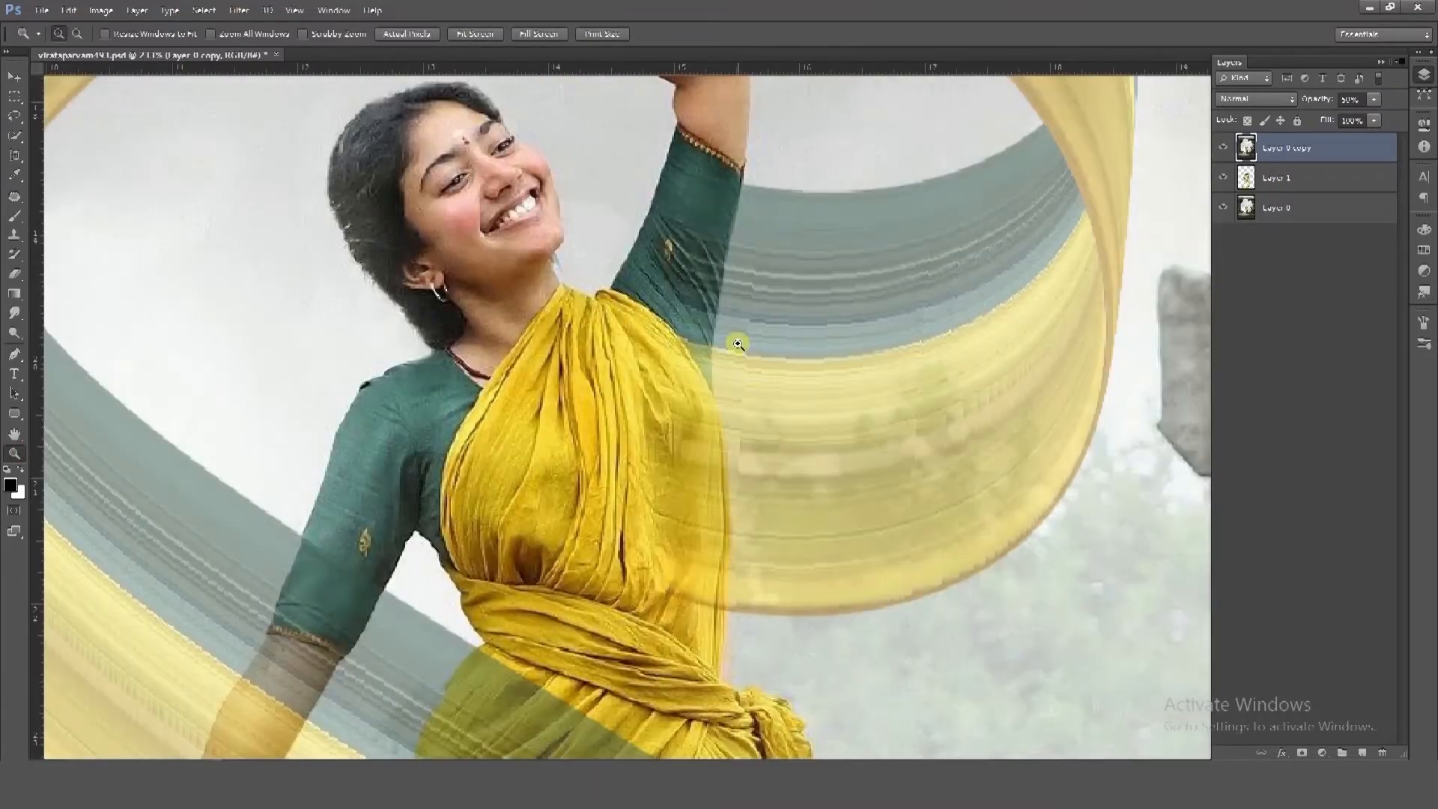
pyautogui.click(13, 75)
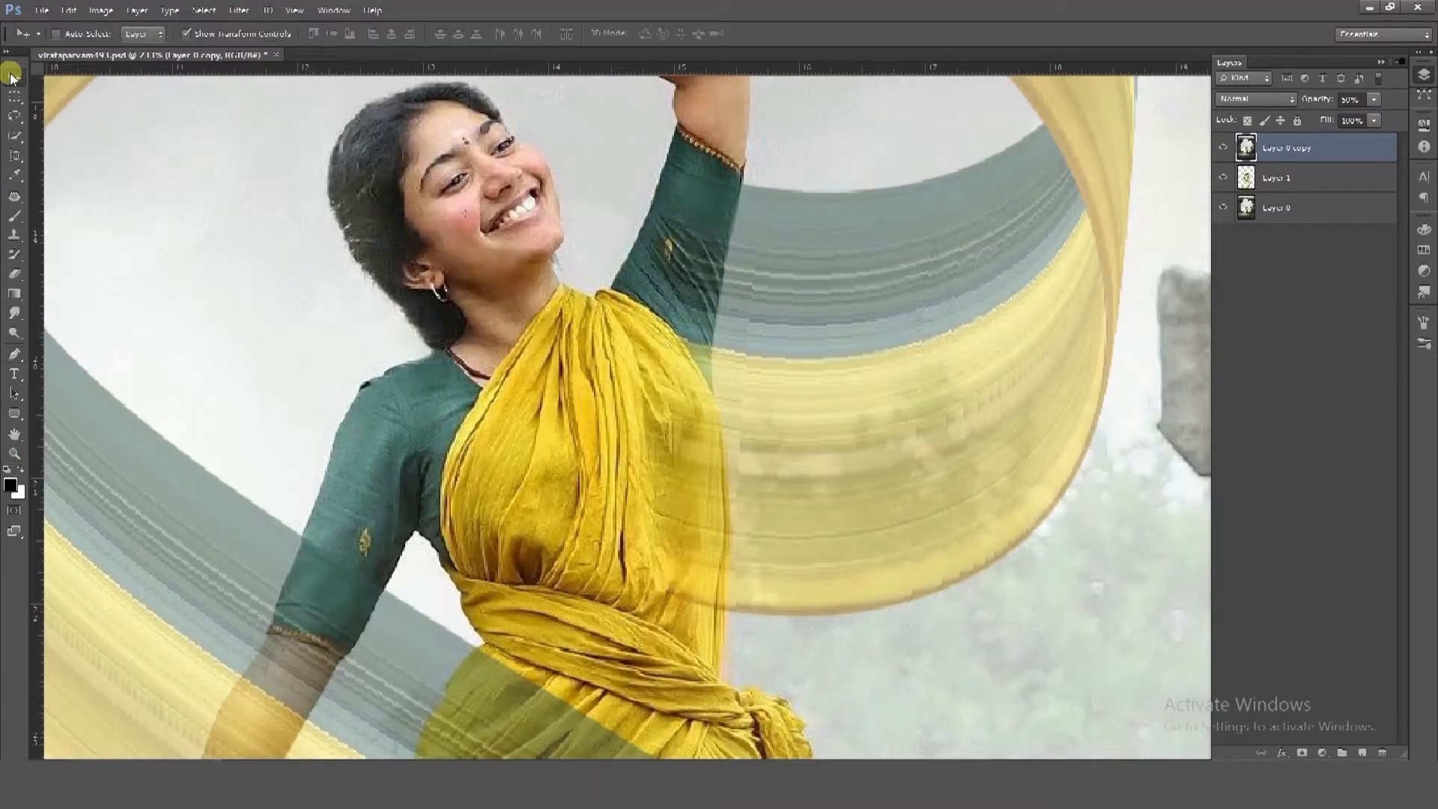
pyautogui.click(790, 280)
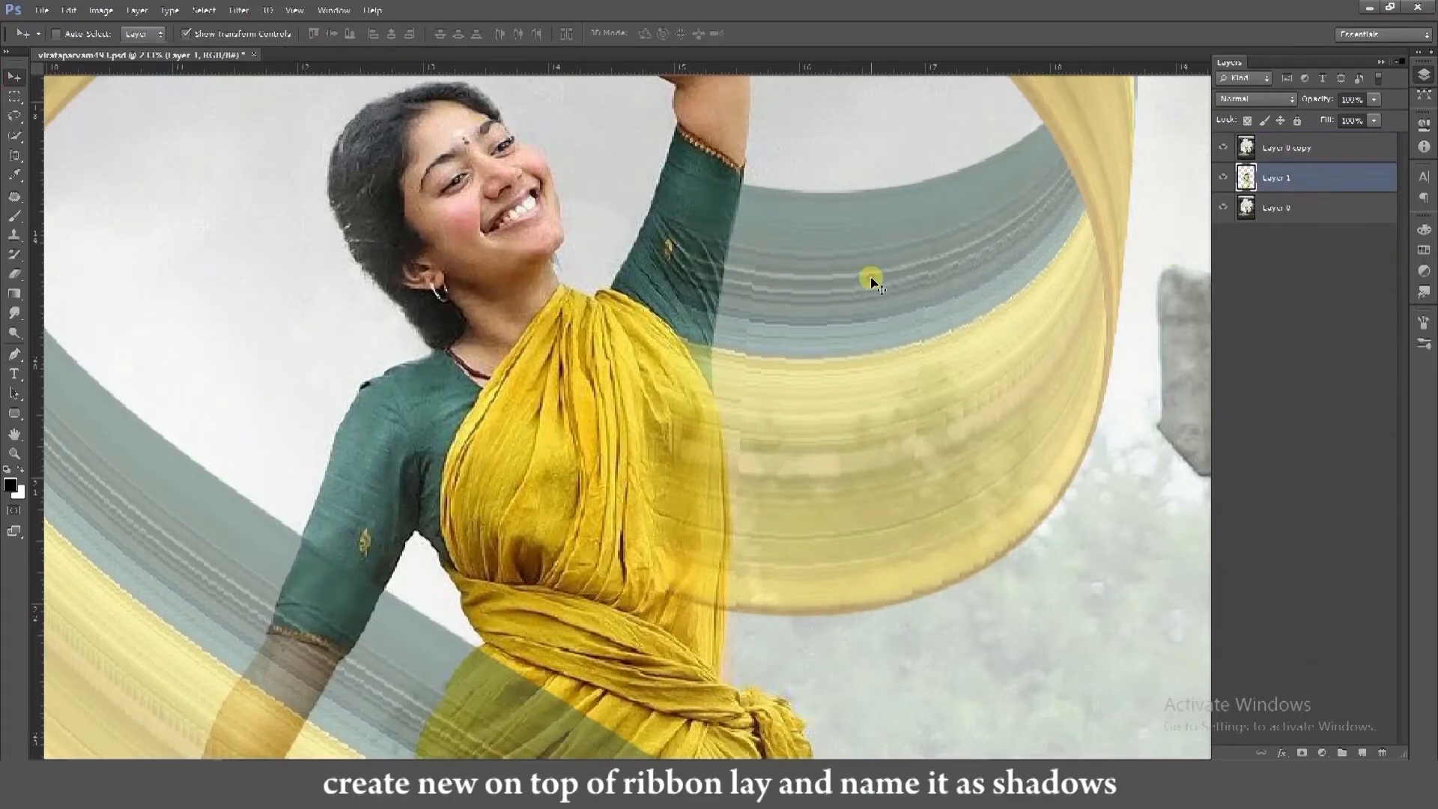
pyautogui.moveTo(866, 279); pyautogui.dragTo(876, 265)
# Add a new layer directly above the ribbon layer and name it shadows.
pyautogui.click(1333, 173)
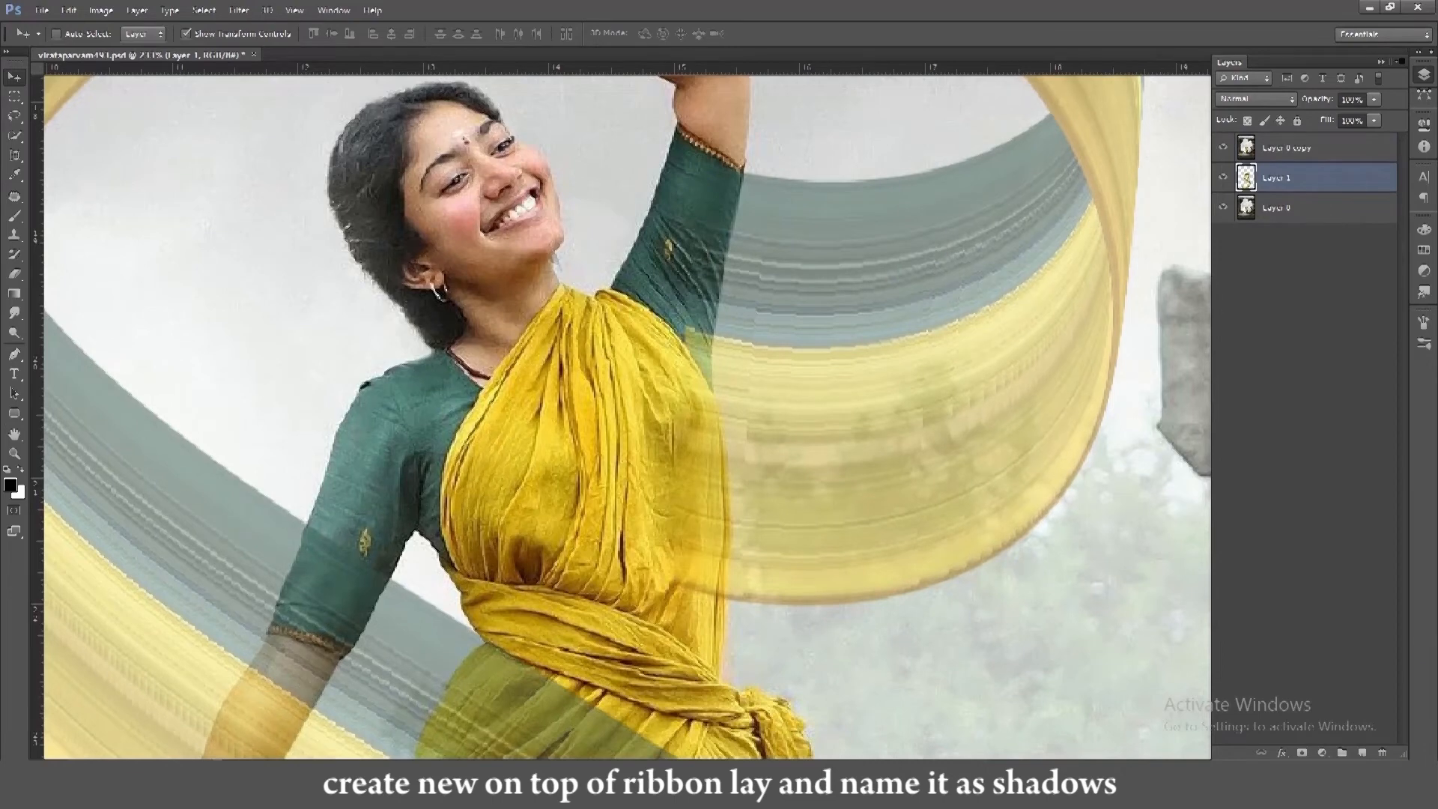
pyautogui.click(1361, 752)
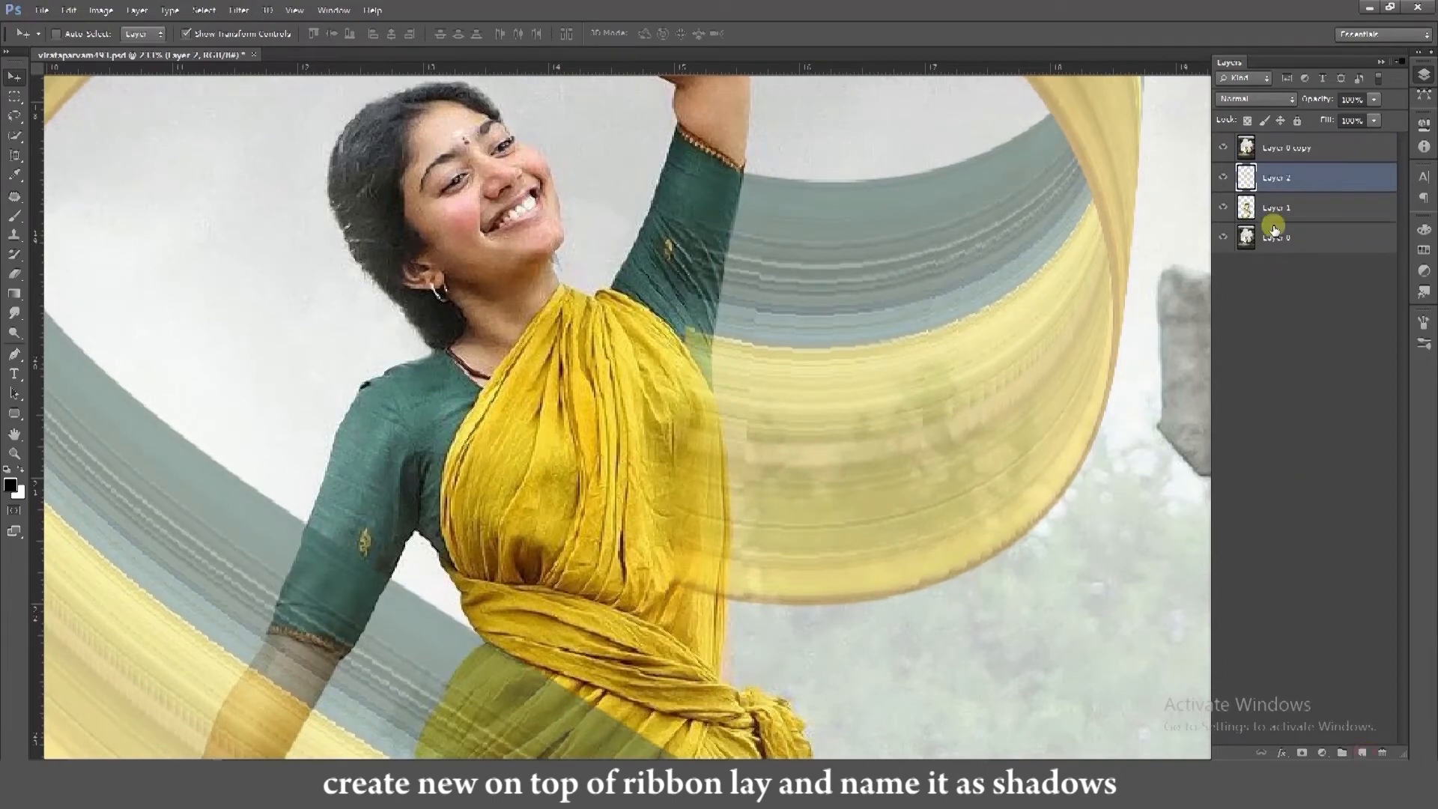
pyautogui.doubleClick(1278, 182)
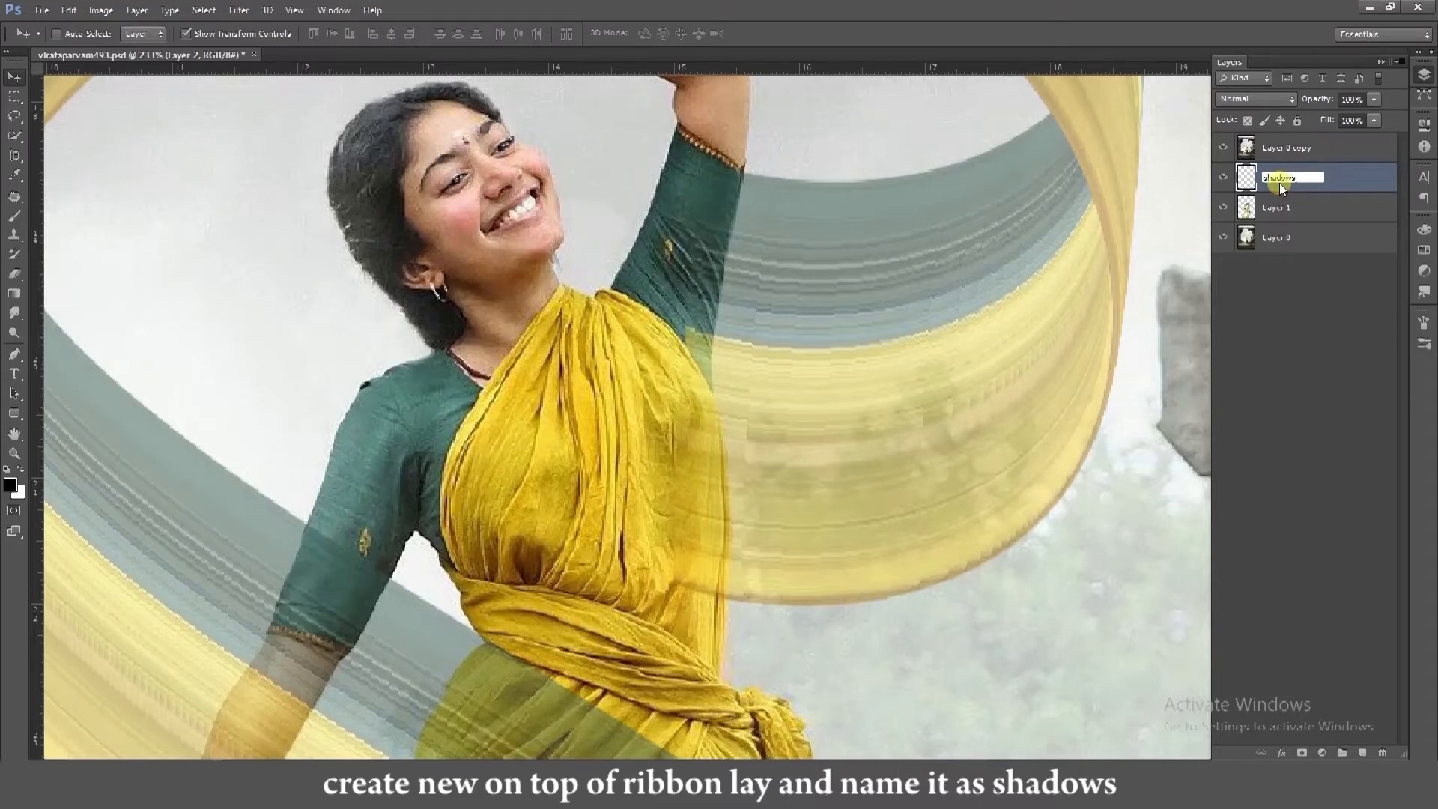
pyautogui.press('Return')
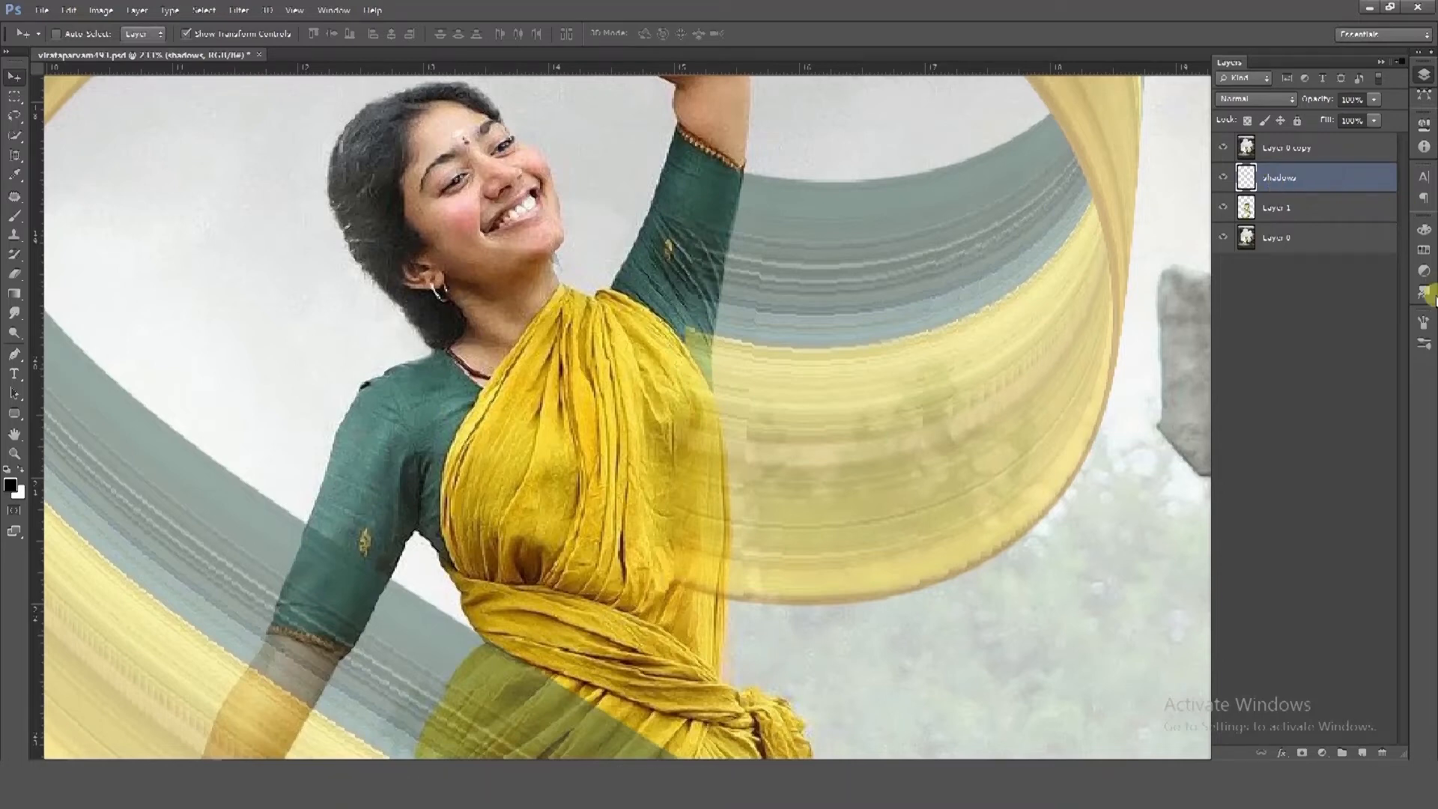
# On Layer 0 copy, start a Pen tool path along the raised sleeve and sari edge where the ribbon meets the body.
pyautogui.click(1296, 155)
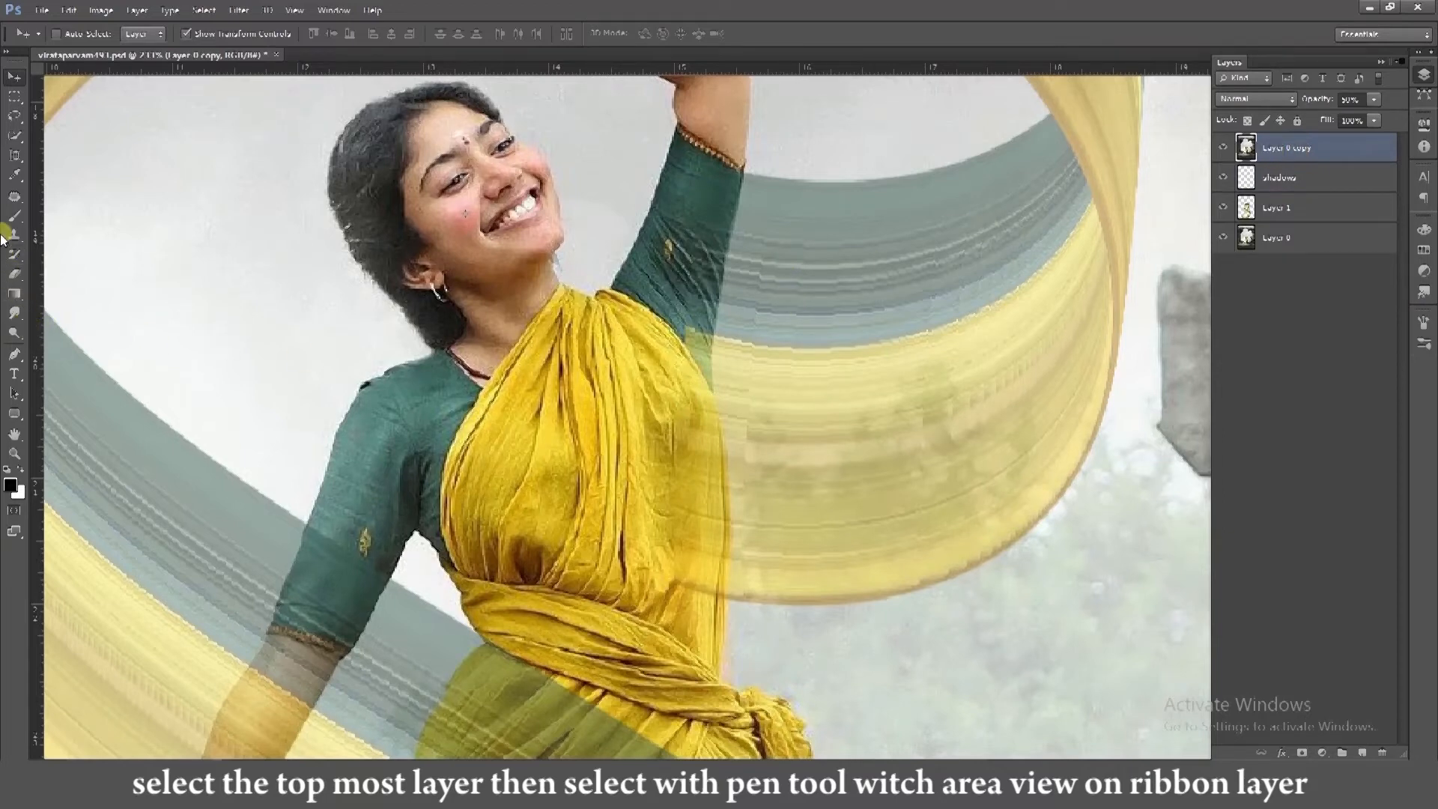
pyautogui.click(14, 355)
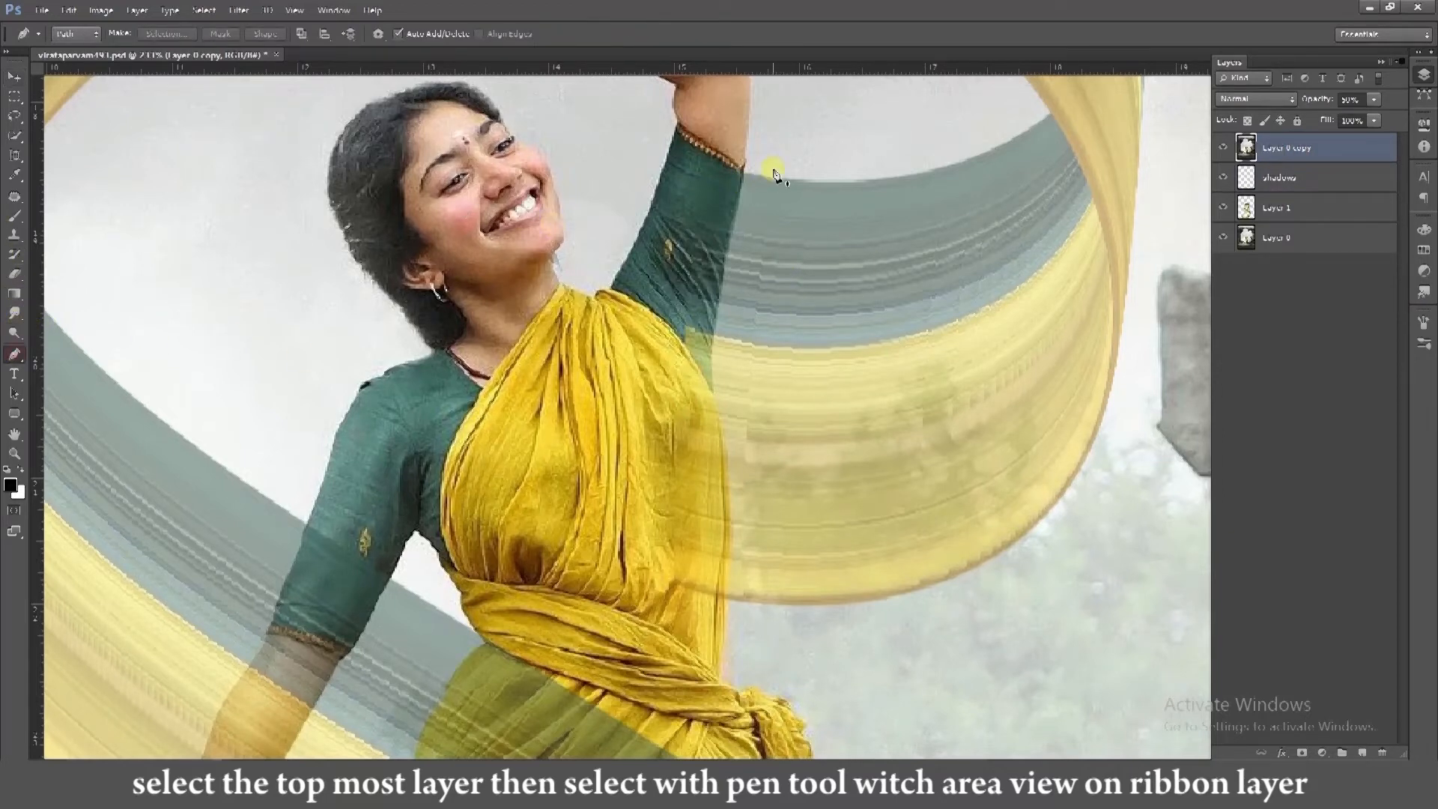
pyautogui.click(747, 163)
pyautogui.click(716, 296)
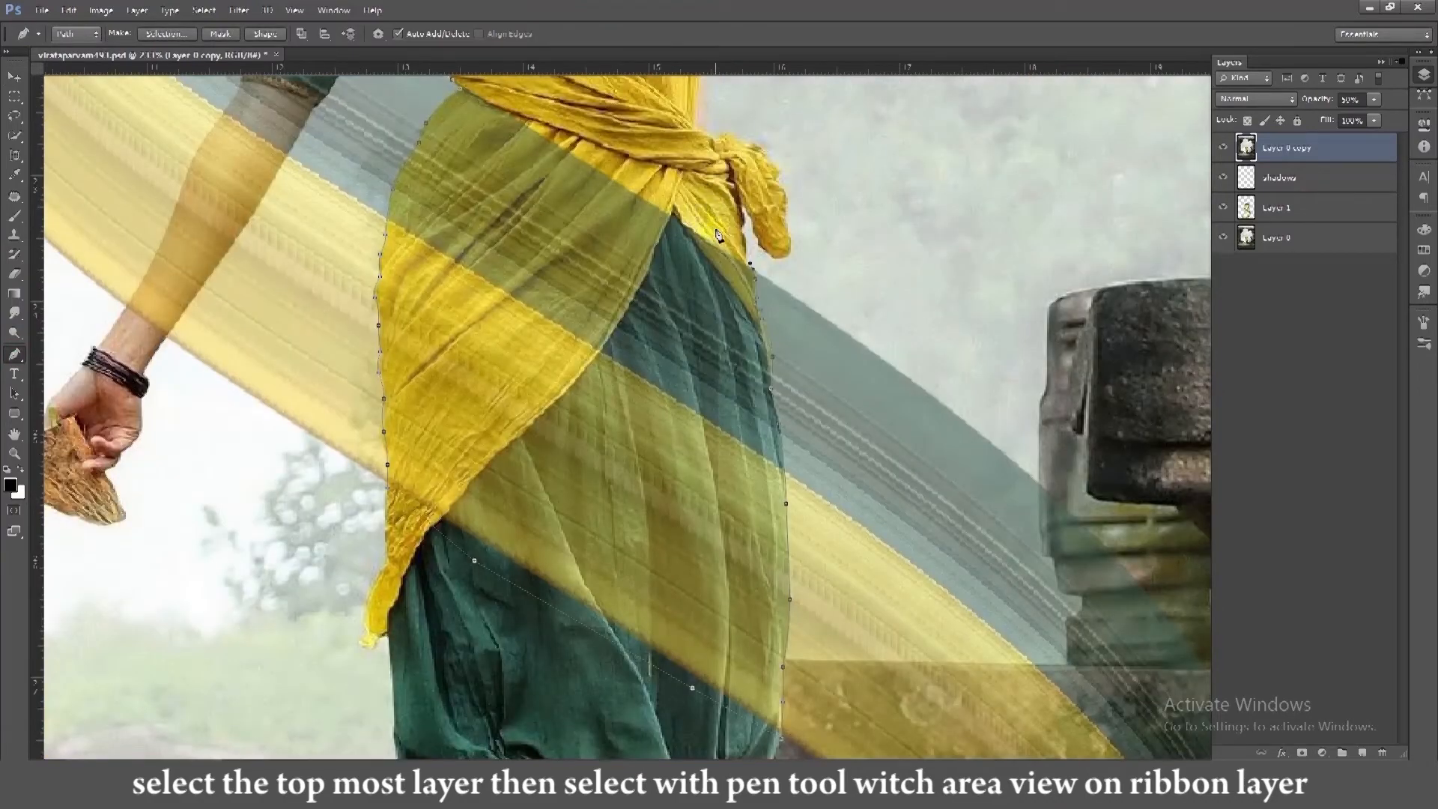
# Complete the Pen path along the waist wrap around the ribbon-covered sari and skirt, and convert it to a selection.
pyautogui.click(710, 229)
pyautogui.click(607, 160)
pyautogui.moveTo(529, 123); pyautogui.dragTo(600, 219)
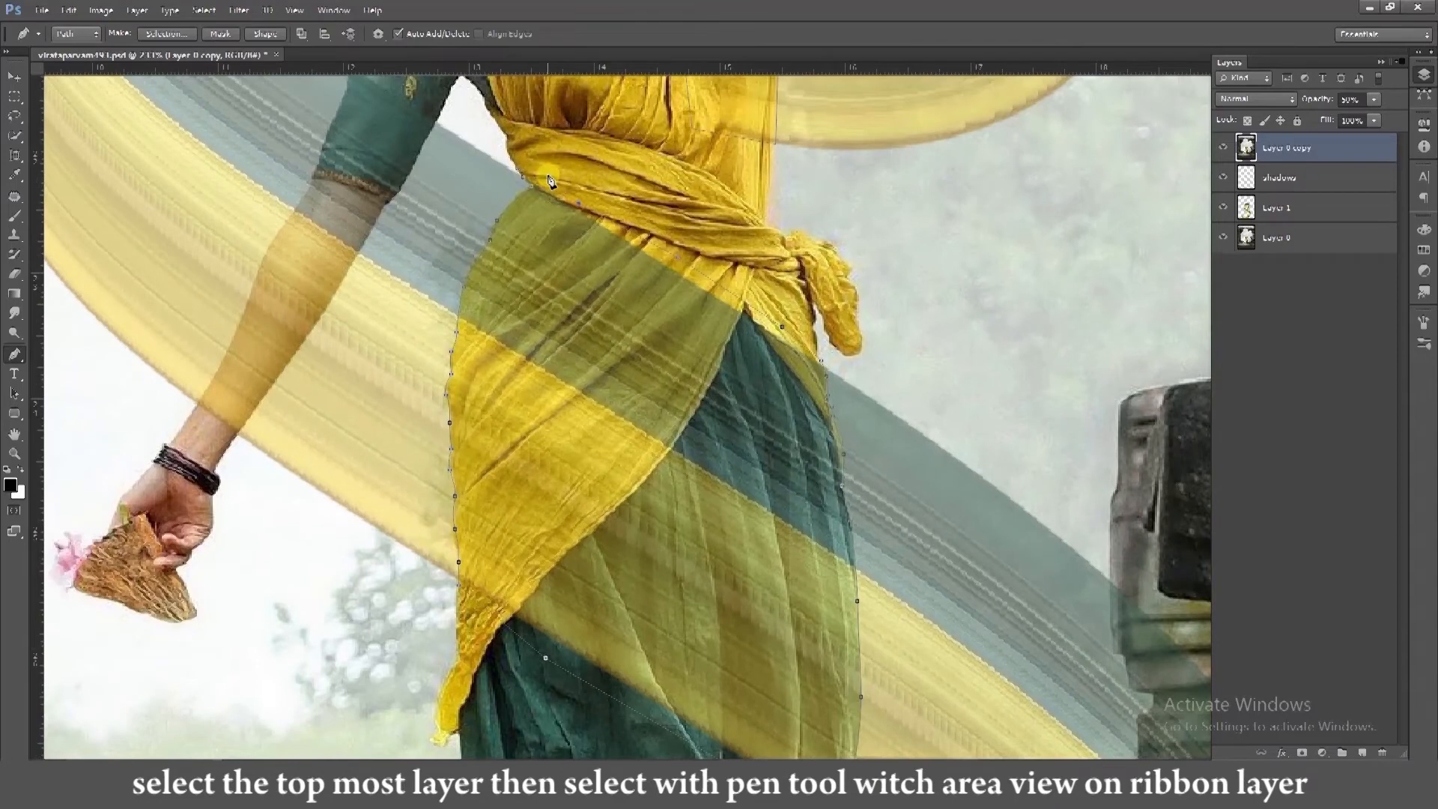
pyautogui.click(517, 171)
pyautogui.scroll(-1, 451, 224)
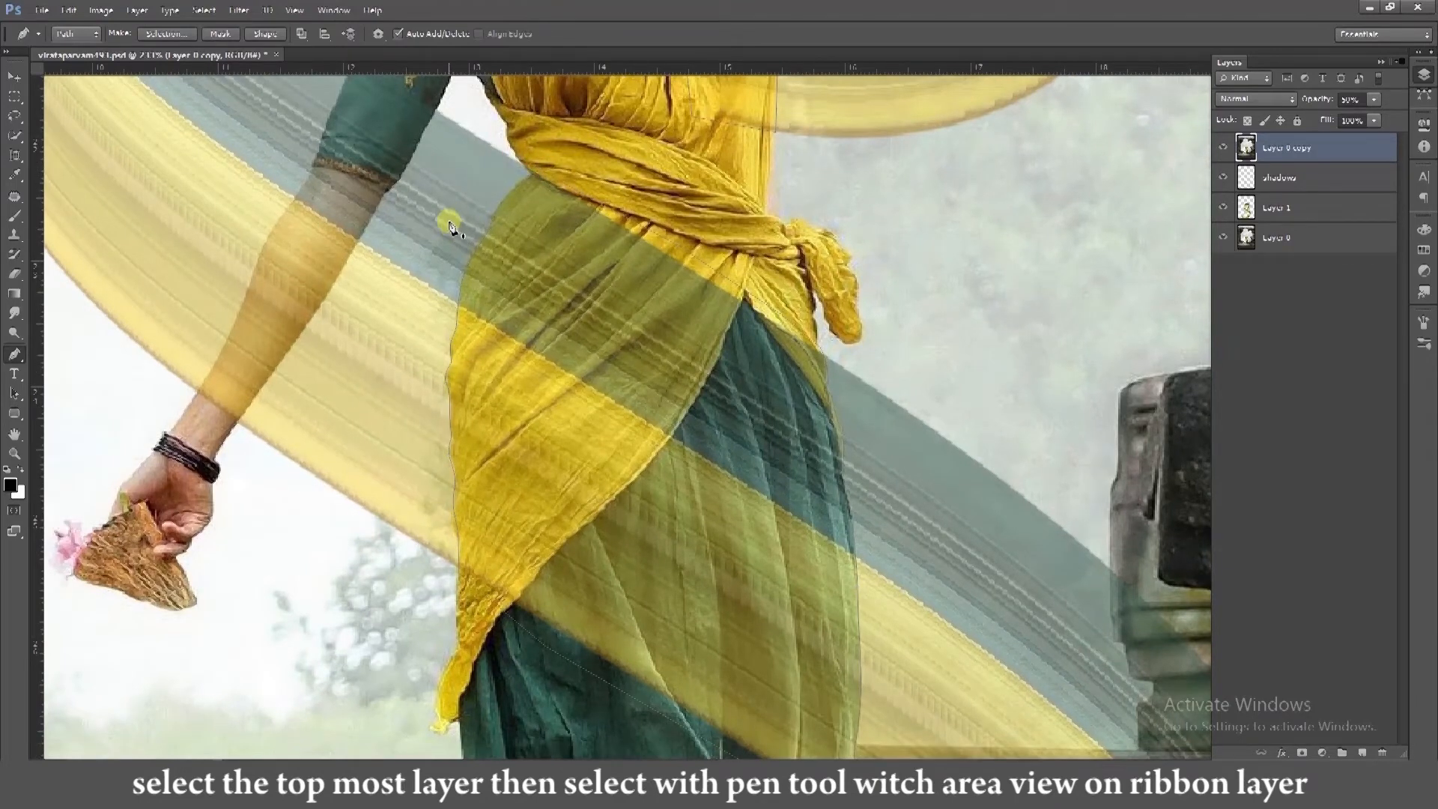
pyautogui.hotkey('ctrl', 'Return')
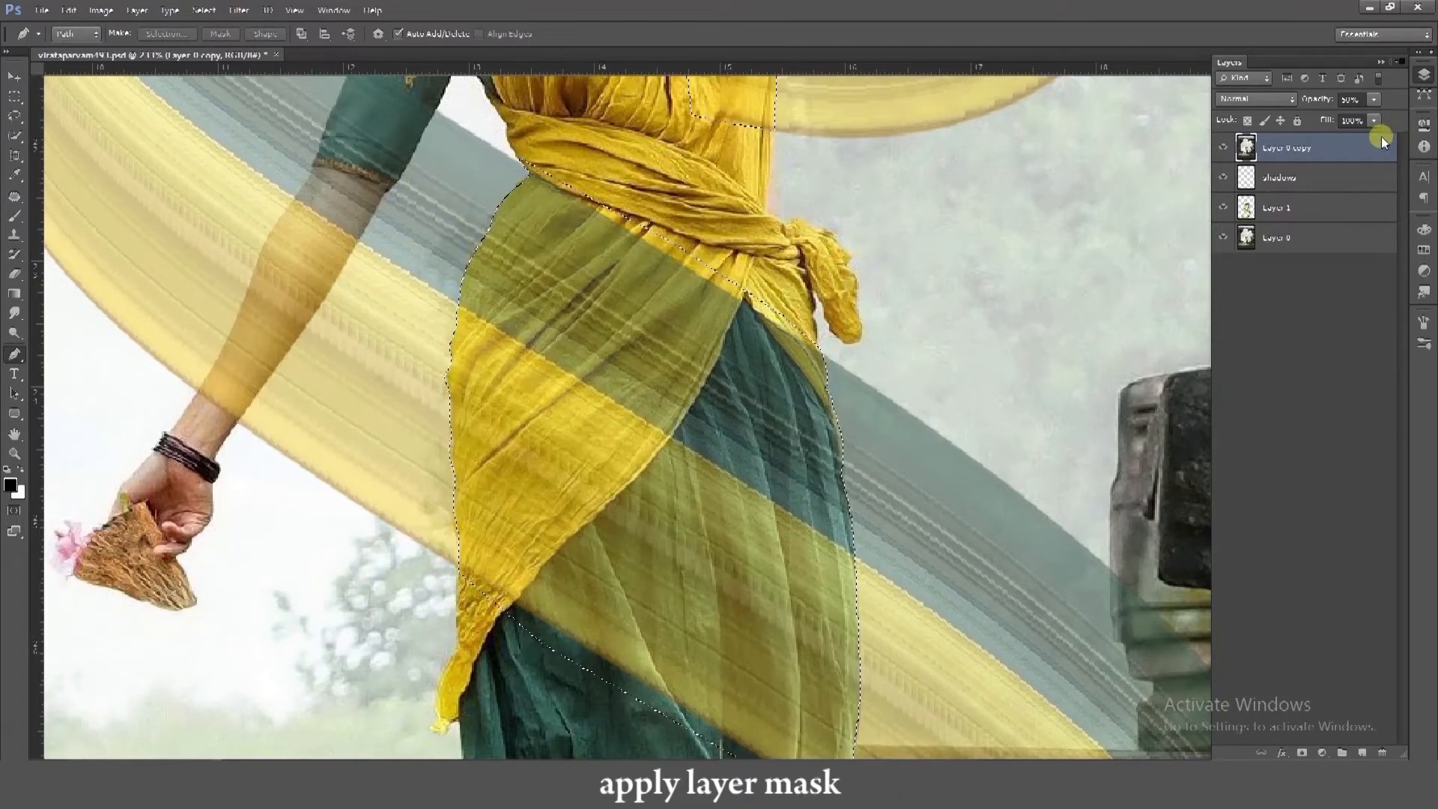
# Add a layer mask to Layer 0 copy from the selection and set the layer's opacity to 100%.
pyautogui.click(1303, 752)
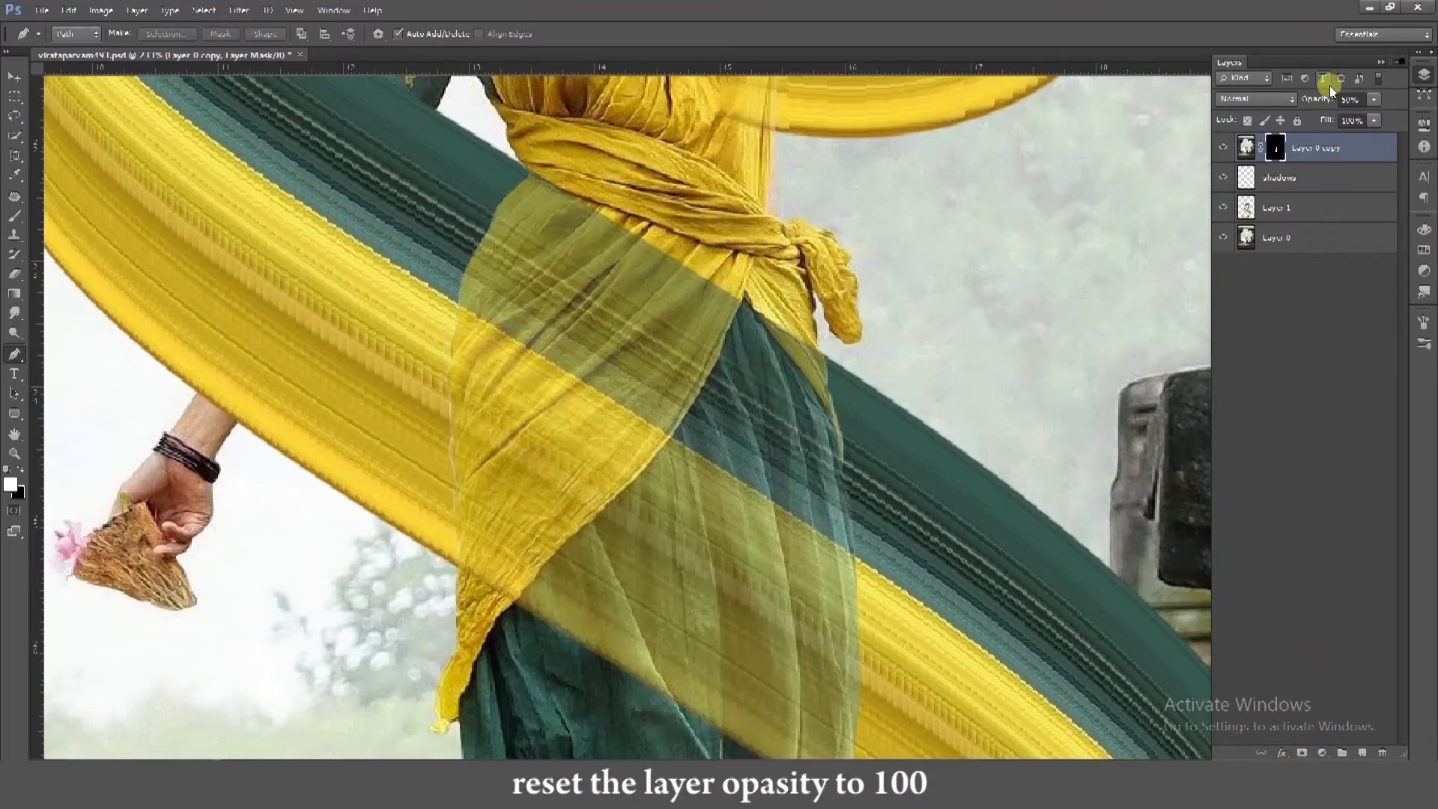
pyautogui.moveTo(1318, 97); pyautogui.dragTo(1431, 124)
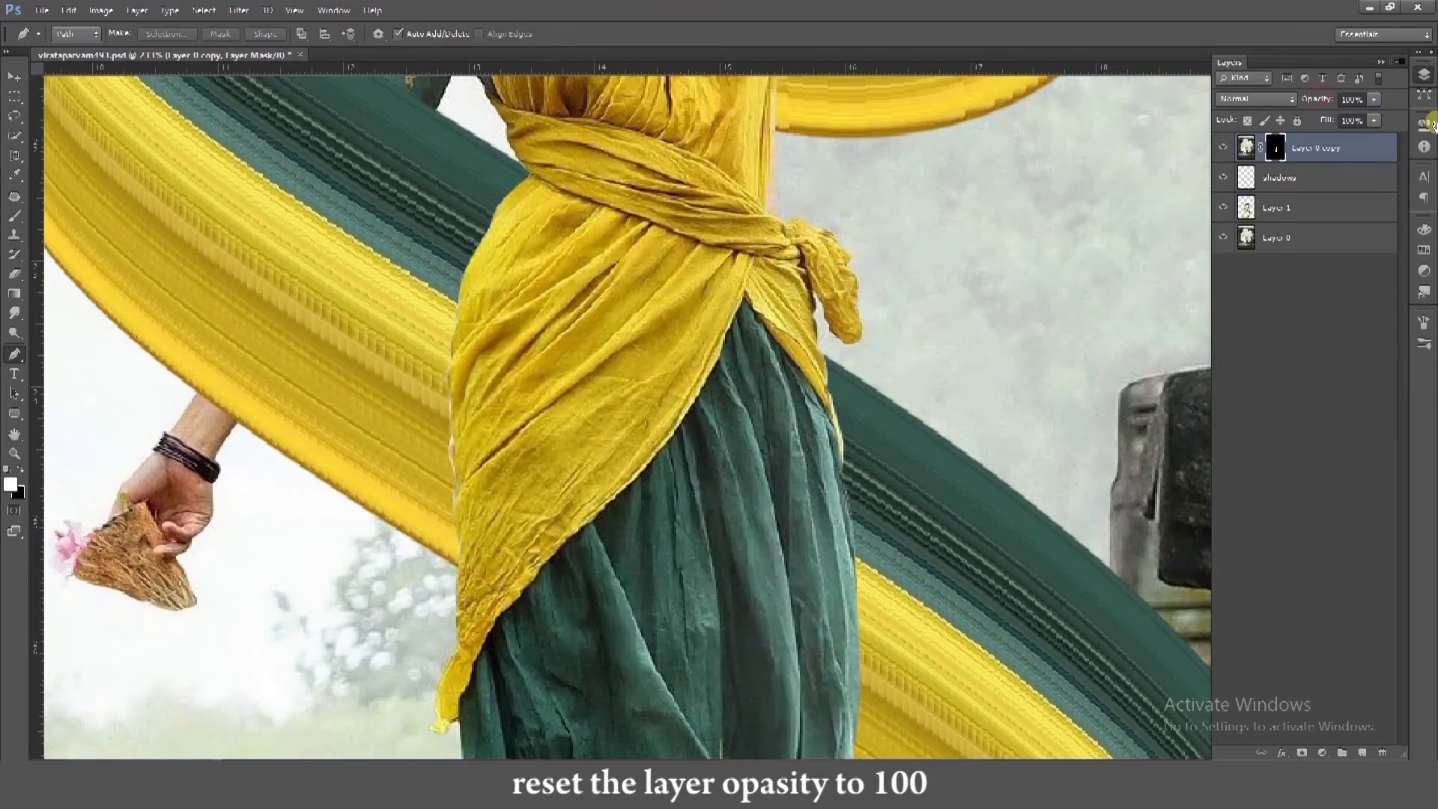
# On the shadows layer, shade the selected ribbon beside the raised arm with a black-to-transparent gradient fading away from the body, and deselect.
pyautogui.hotkey('ctrl', '-')
pyautogui.hotkey('ctrl', '-')
pyautogui.scroll(3, 981, 289)
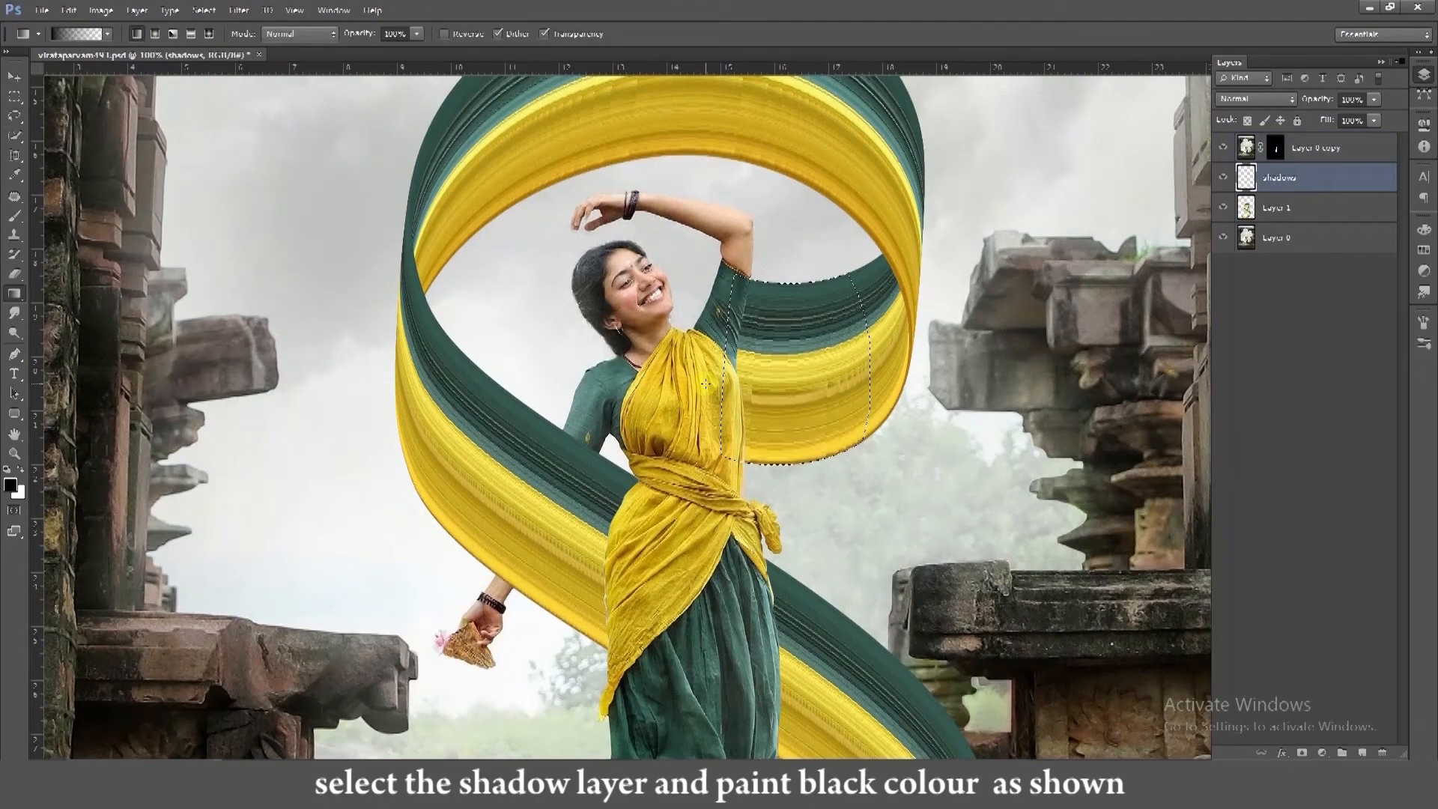
pyautogui.moveTo(705, 383); pyautogui.dragTo(777, 374)
pyautogui.scroll(-3, 820, 187)
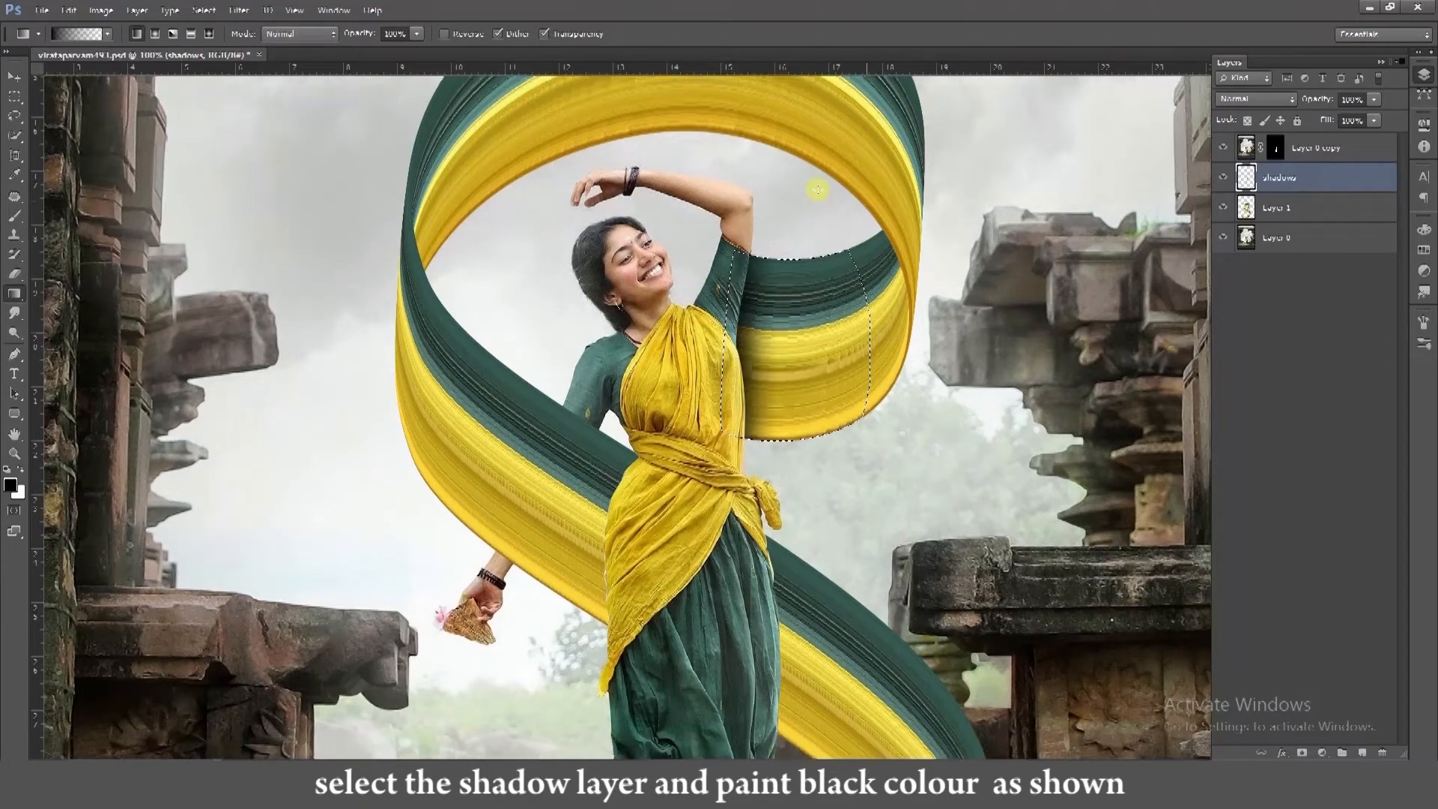
pyautogui.hotkey('ctrl', 'd')
# Select the ribbon section between the lowered arm and hip using Layer 1's outline, and shade it with a black-to-transparent gradient on shadows.
pyautogui.click(14, 116)
pyautogui.keyDown('ctrl'); pyautogui.click(1245, 208); pyautogui.keyUp('ctrl')
pyautogui.moveTo(540, 324); pyautogui.dragTo(536, 328)
pyautogui.click(14, 293)
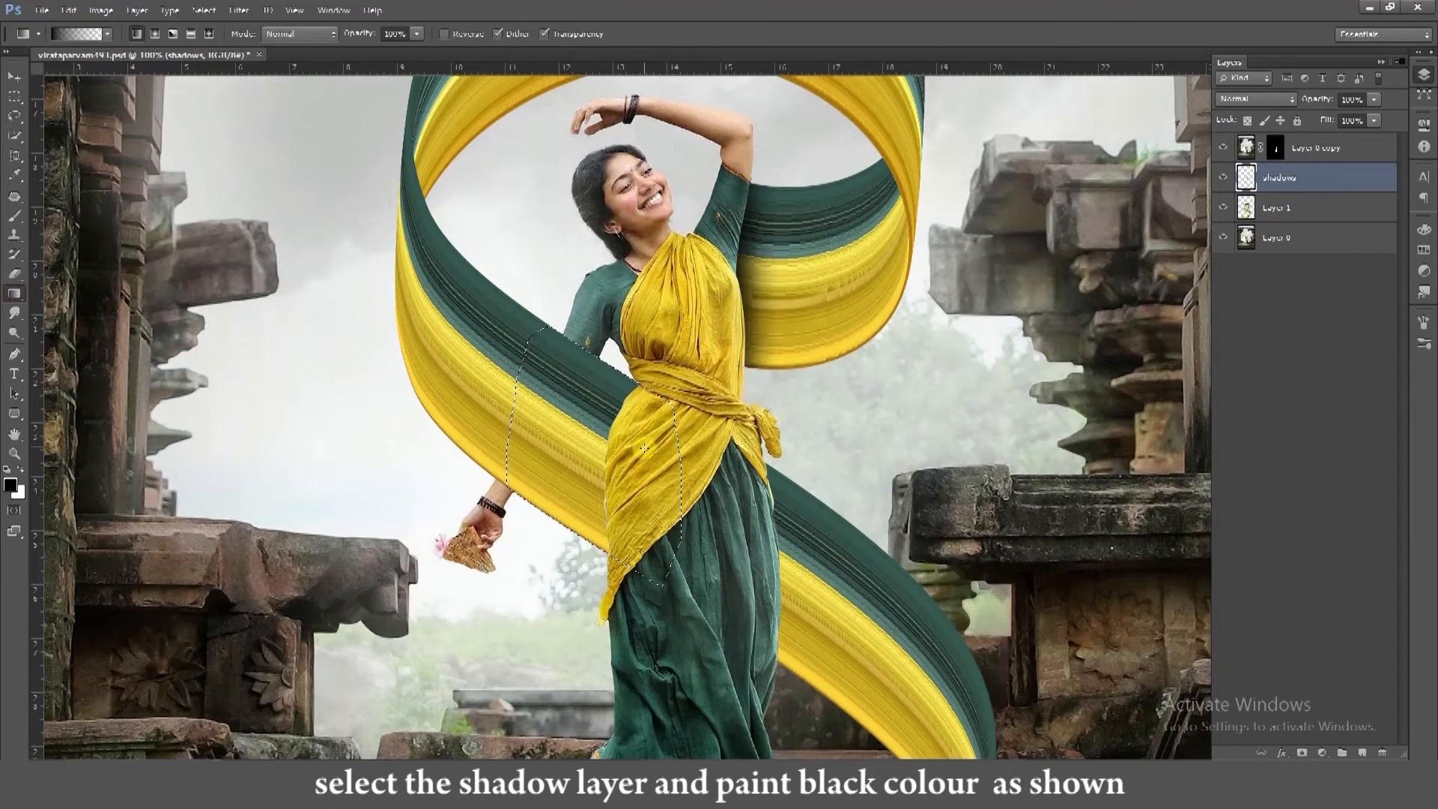
pyautogui.scroll(-4, 645, 483)
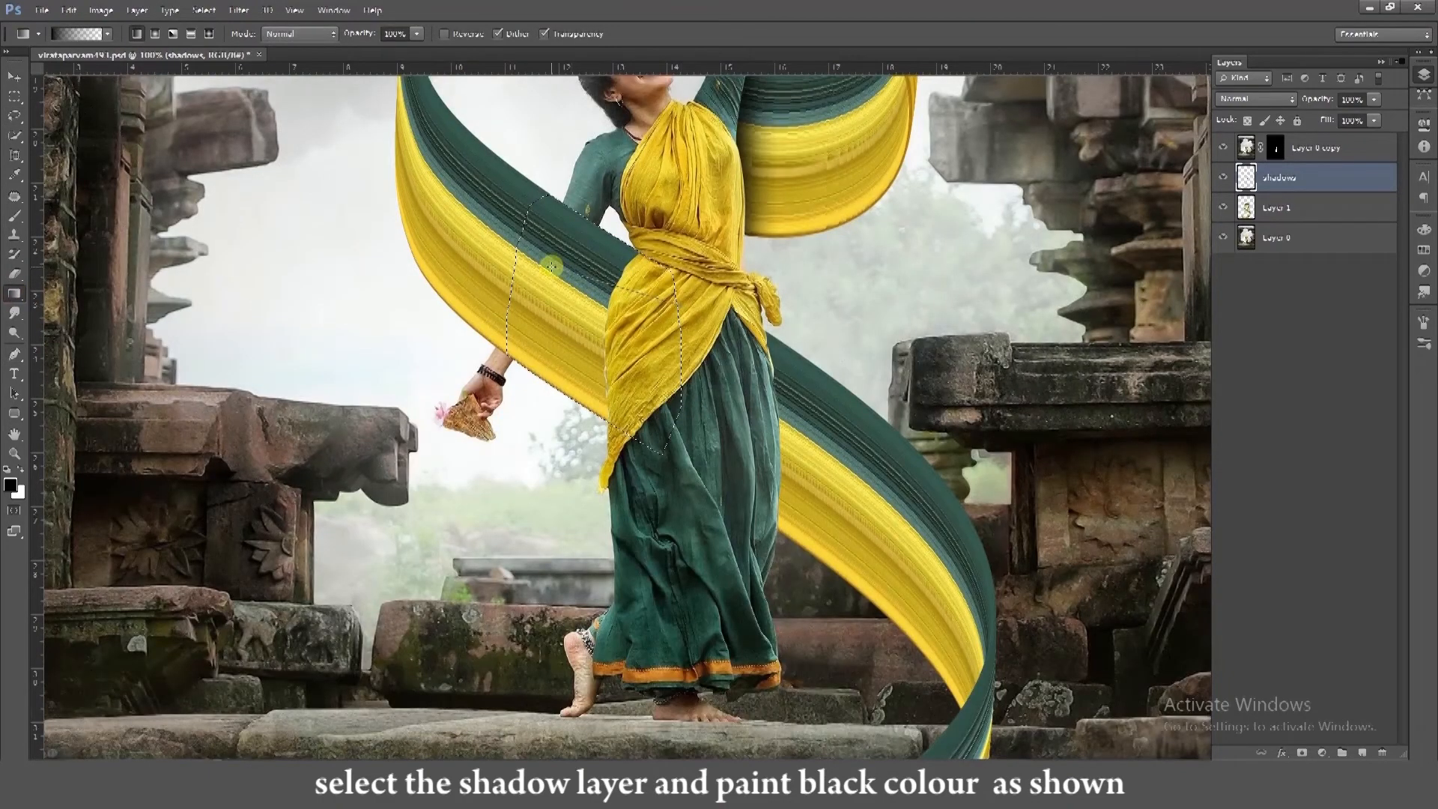
pyautogui.moveTo(552, 266); pyautogui.dragTo(585, 409)
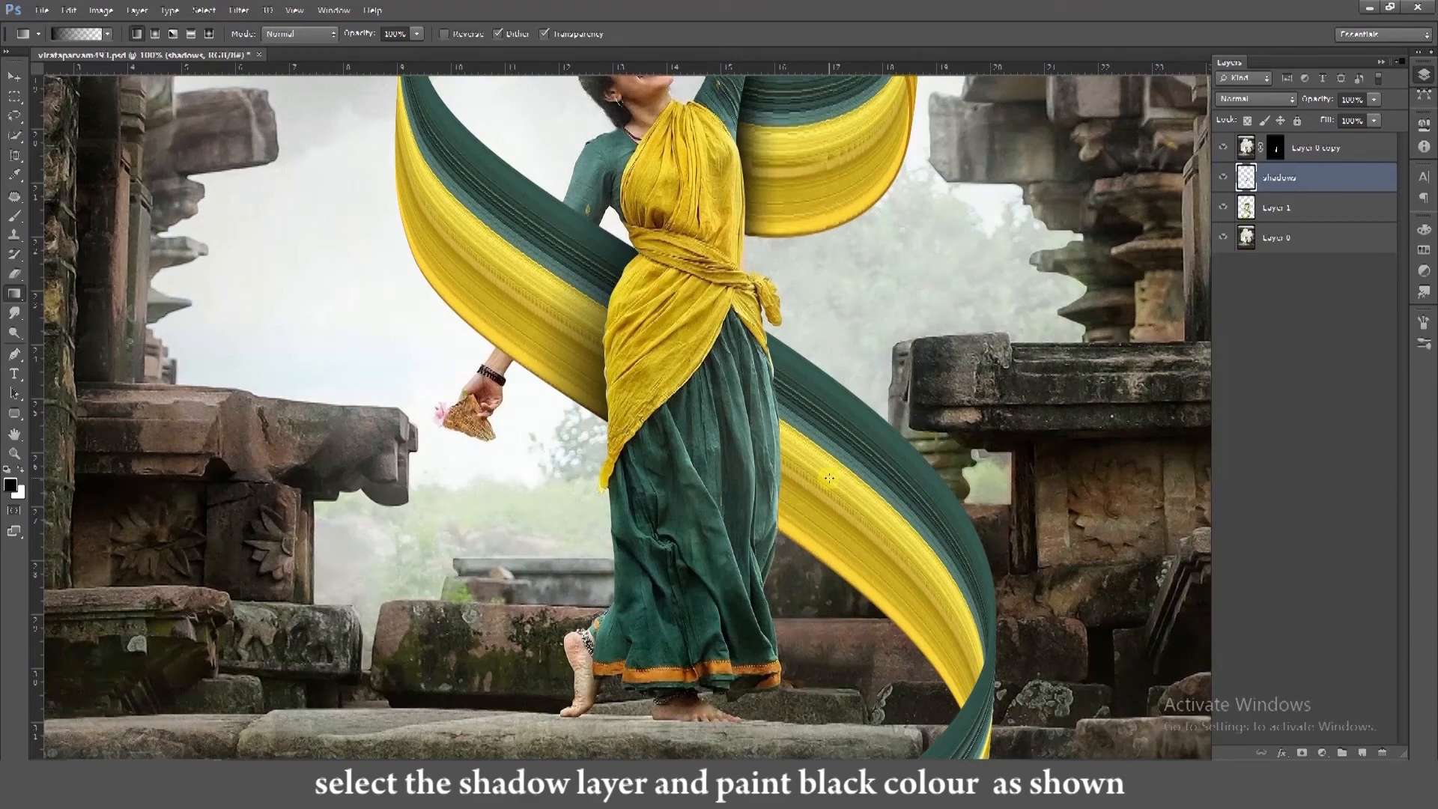
# Select the ribbon section emerging from behind the skirt using Layer 1's outline, add a black-to-transparent gradient shadow beside the skirt, and deselect.
pyautogui.keyDown('ctrl'); pyautogui.click(1246, 209); pyautogui.keyUp('ctrl')
pyautogui.click(14, 115)
pyautogui.moveTo(798, 327)
pyautogui.mouseDown()
pyautogui.moveTo(876, 387)
pyautogui.moveTo(903, 532)
pyautogui.moveTo(820, 636)
pyautogui.moveTo(688, 421)
pyautogui.moveTo(759, 308)
pyautogui.moveTo(779, 318)
pyautogui.mouseUp()
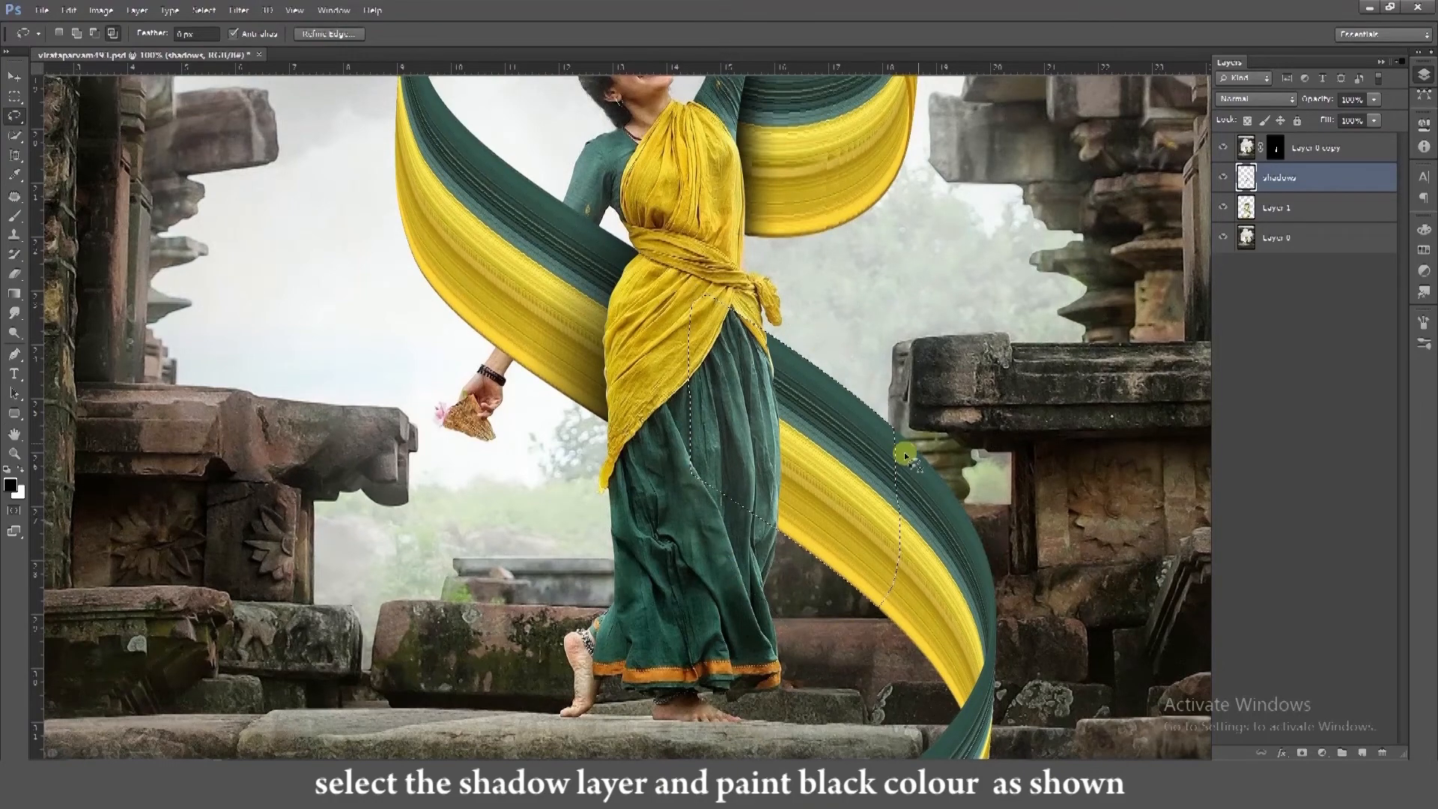
pyautogui.click(13, 291)
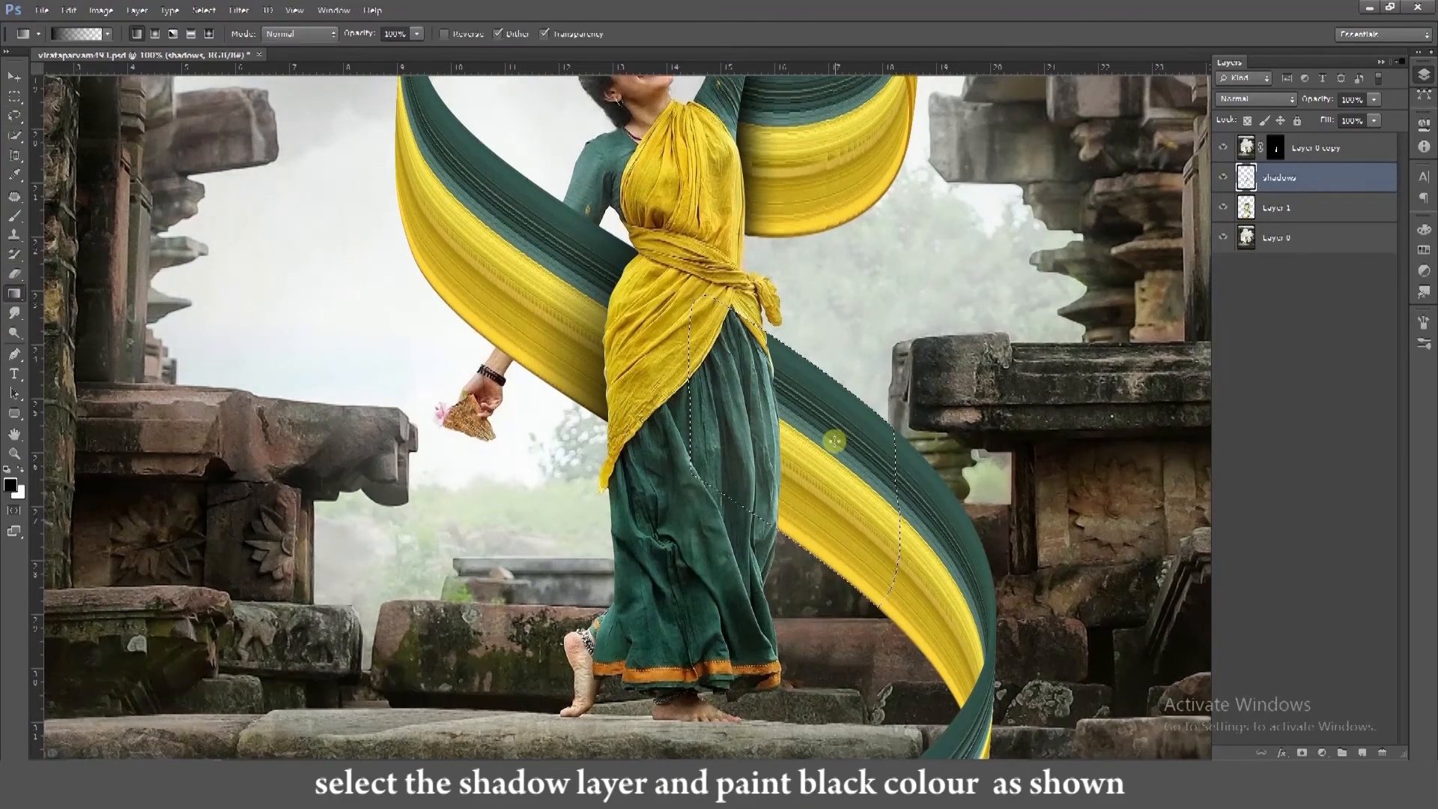
pyautogui.moveTo(839, 445); pyautogui.dragTo(860, 438)
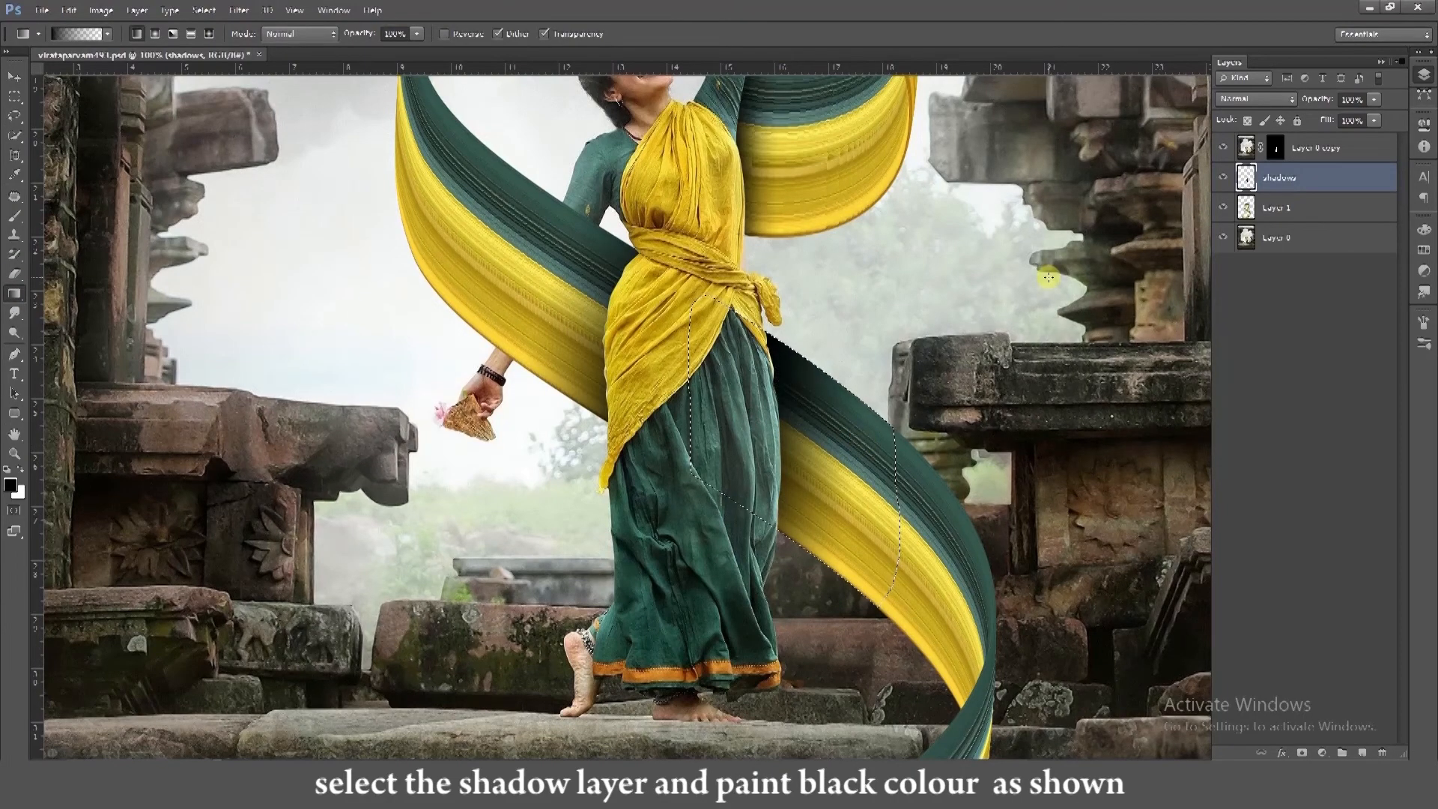
pyautogui.hotkey('ctrl', 'd')
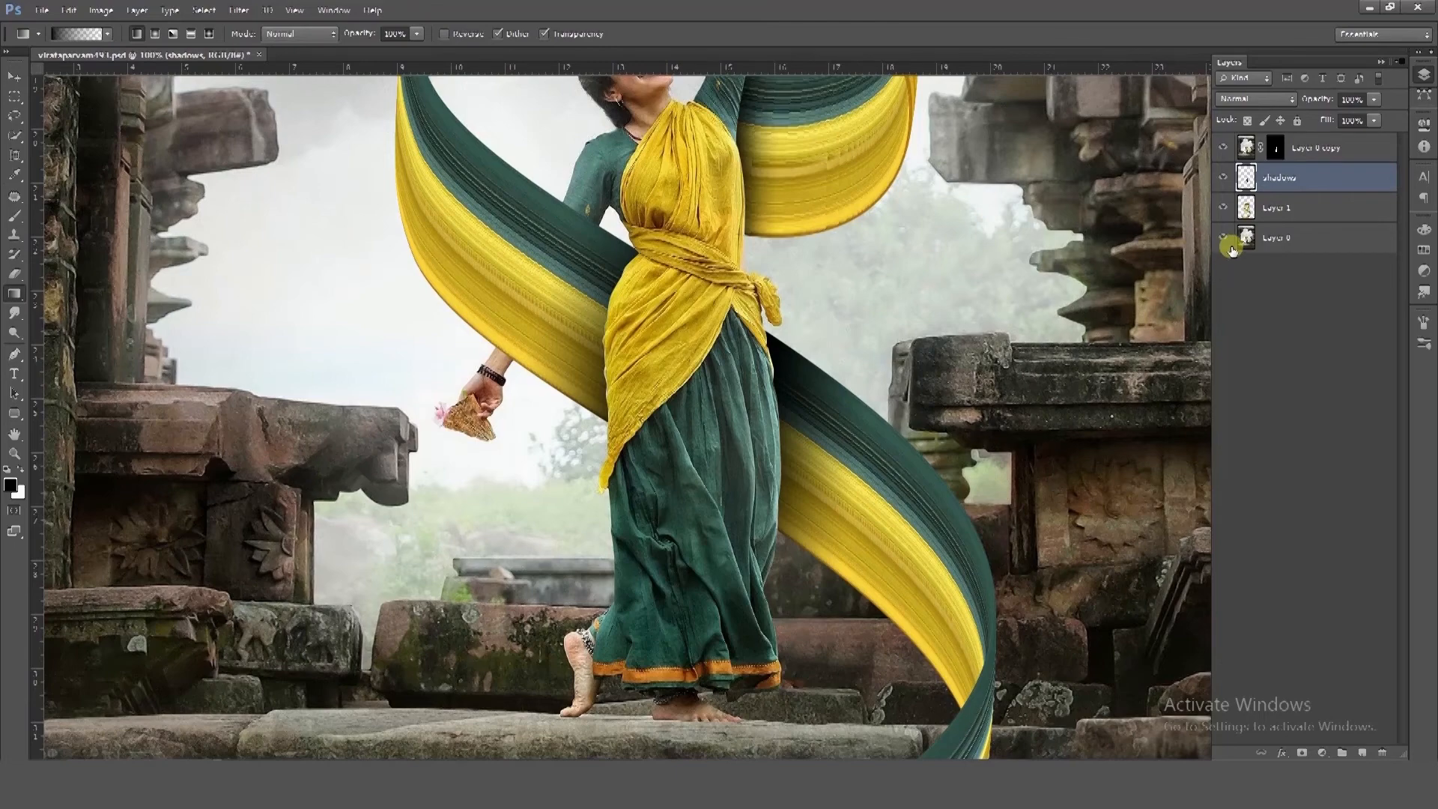
# Set the opacity of the shadows layer to 50%.
pyautogui.hotkey('ctrl', '-')
pyautogui.hotkey('ctrl', '-')
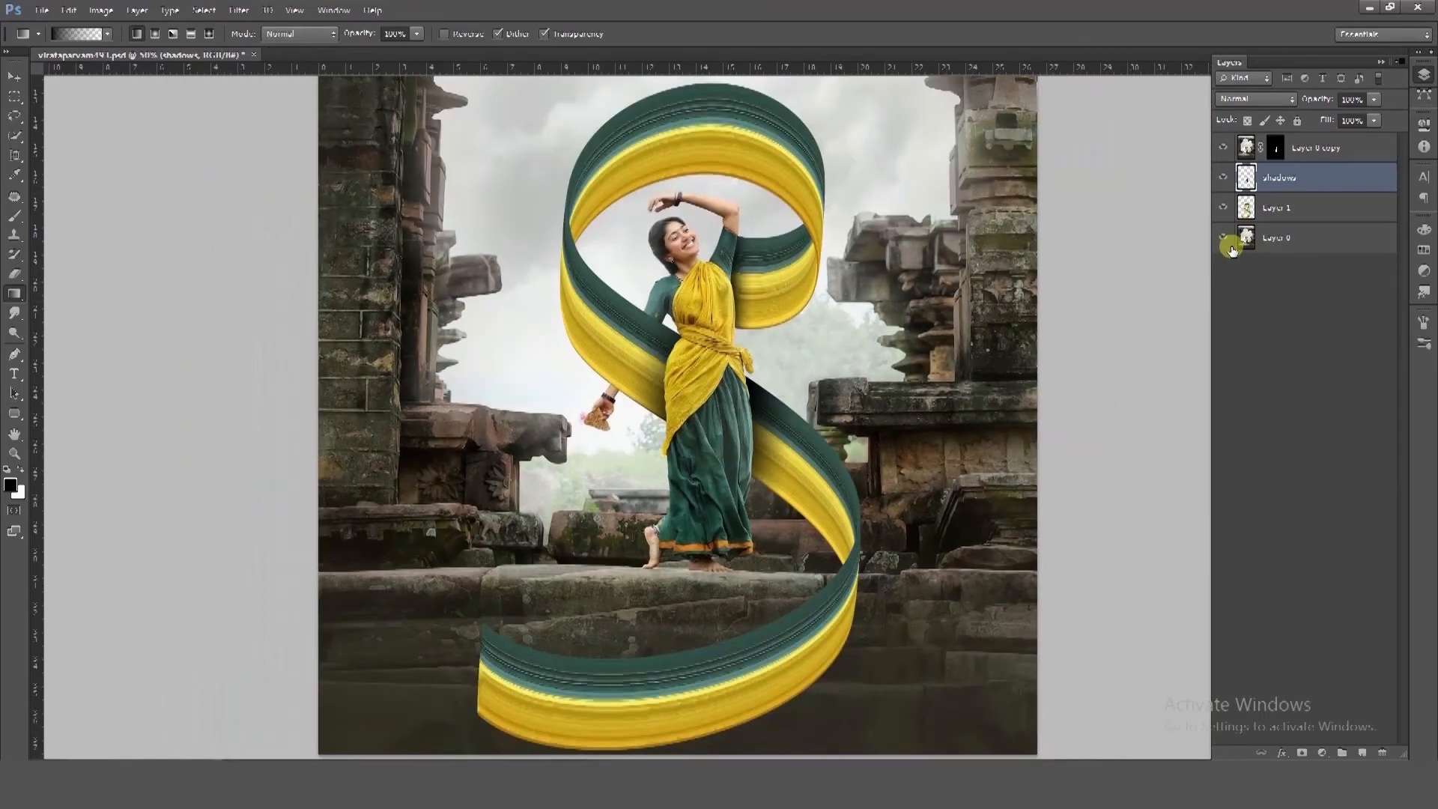
pyautogui.click(1350, 98)
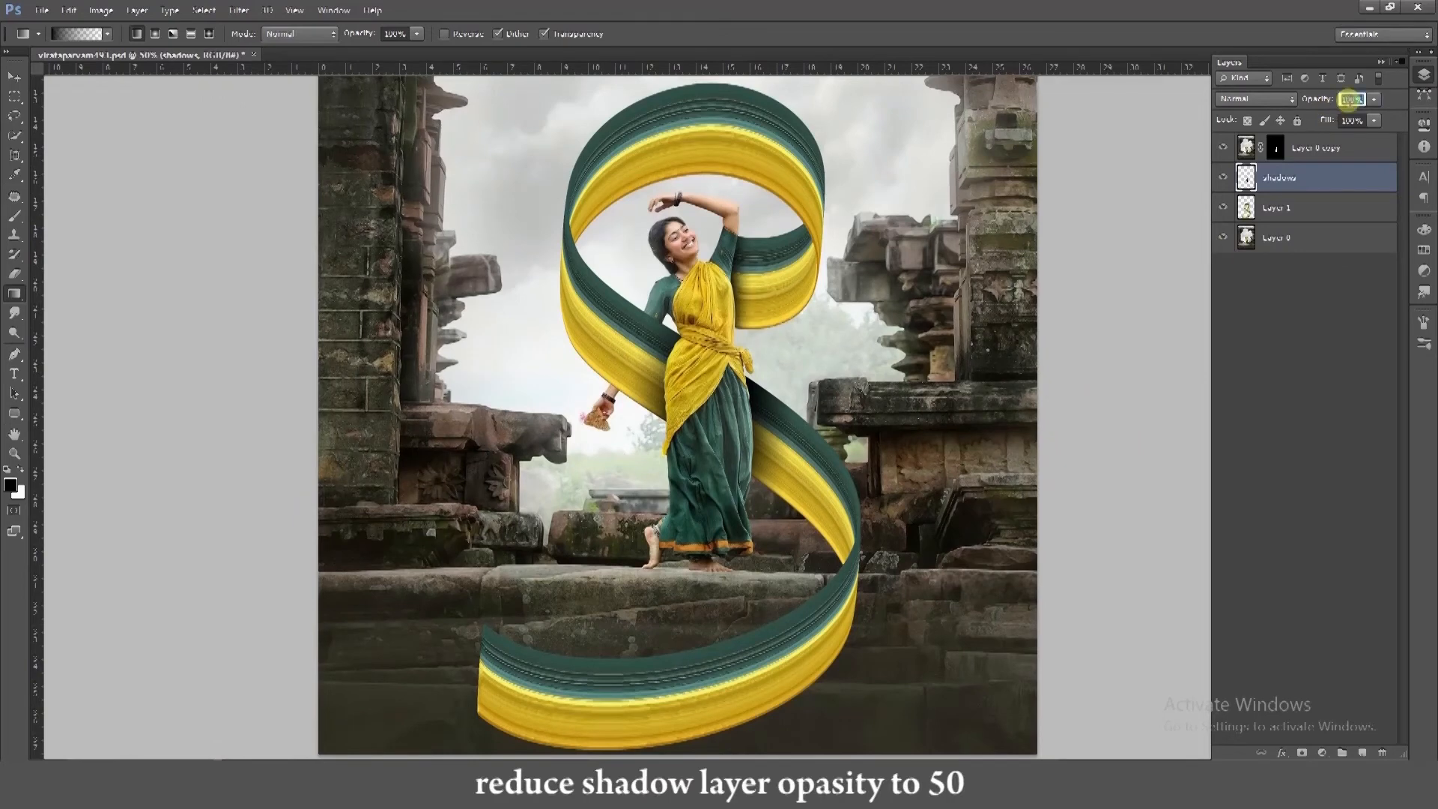
pyautogui.write('50')
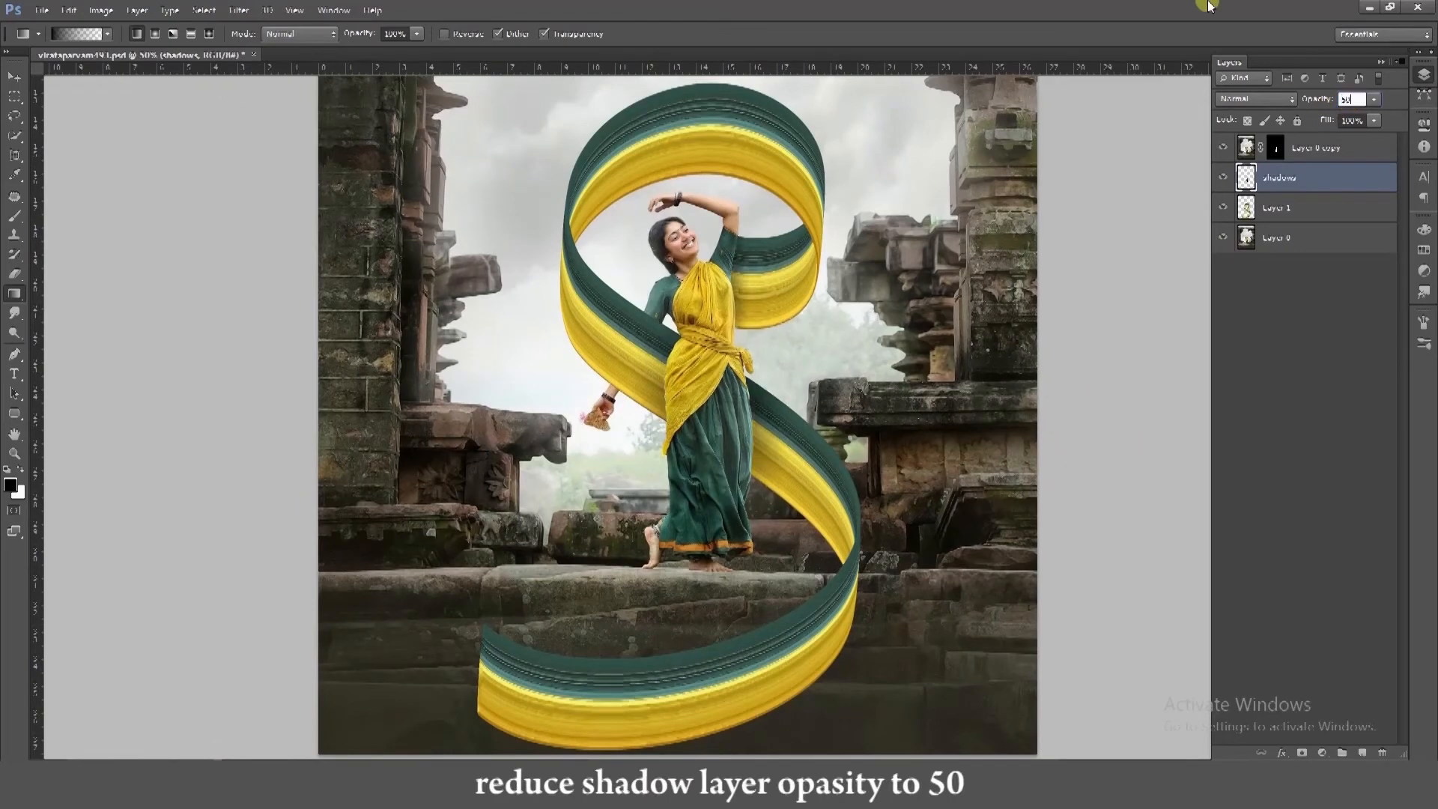